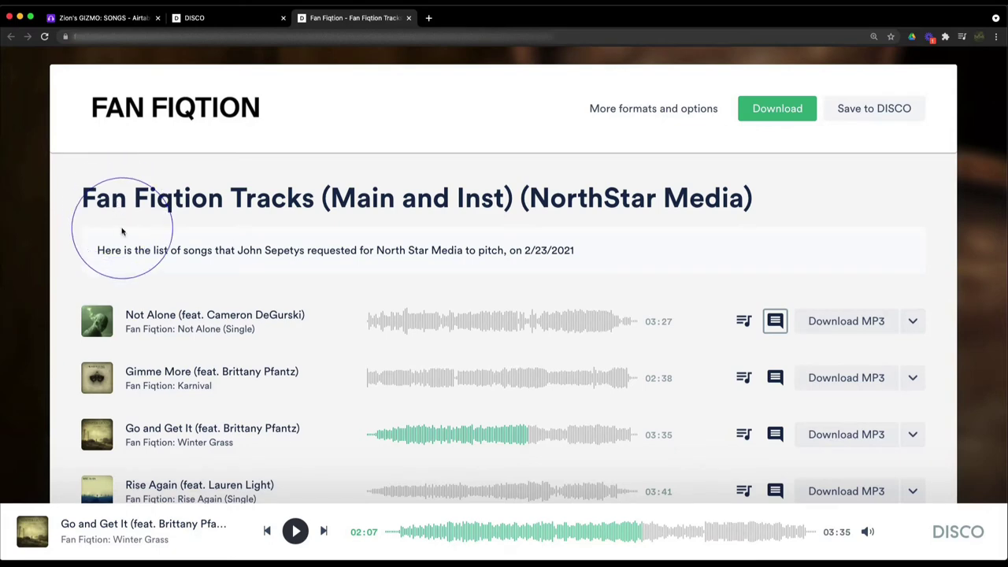
Look through the shared Fan Fiqtion Tracks (Main and Inst) playlist page, including its description and track list.
scroll(118, 233, "down", 2)
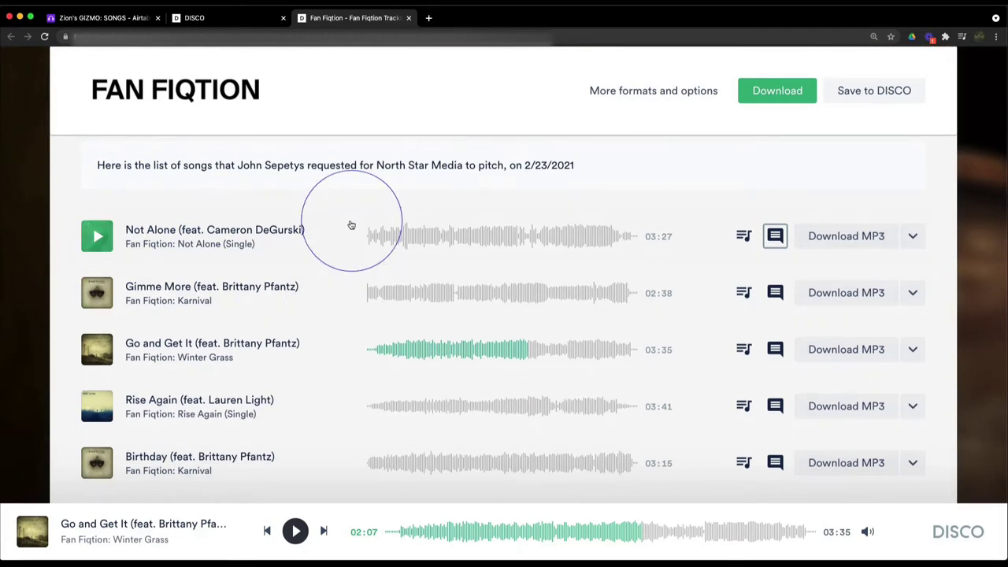
left_click(244, 20)
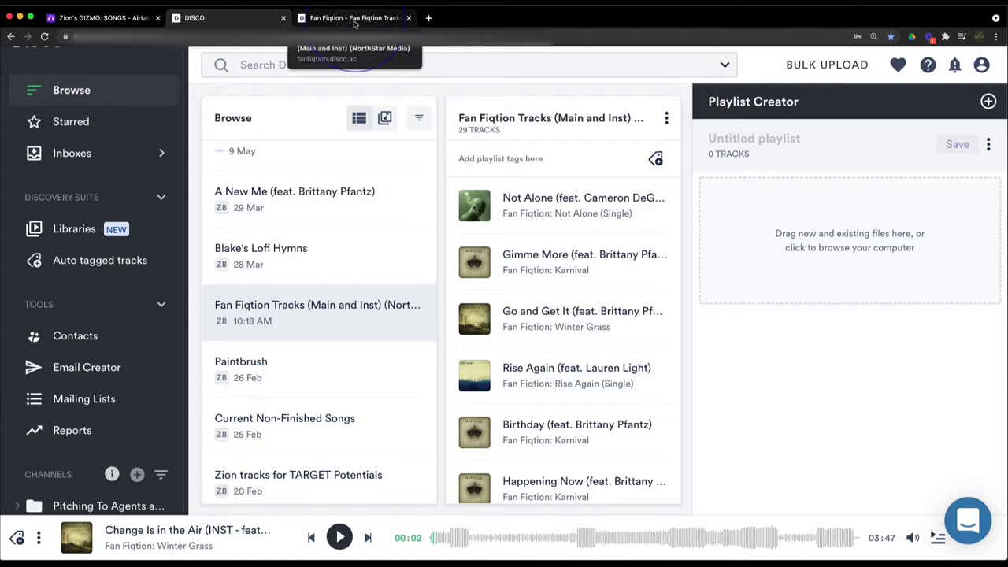
left_click(355, 24)
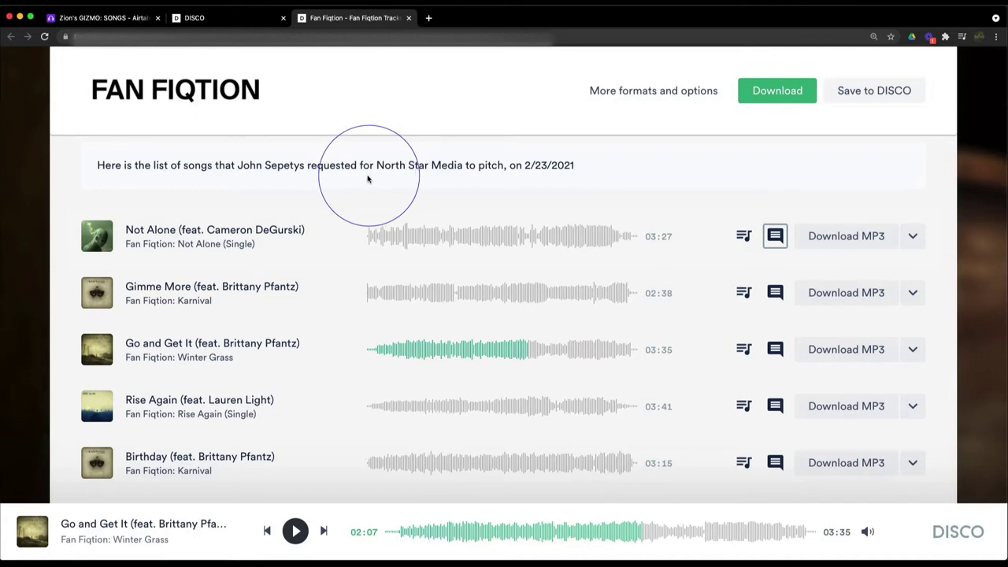
scroll(370, 193, "up", 3)
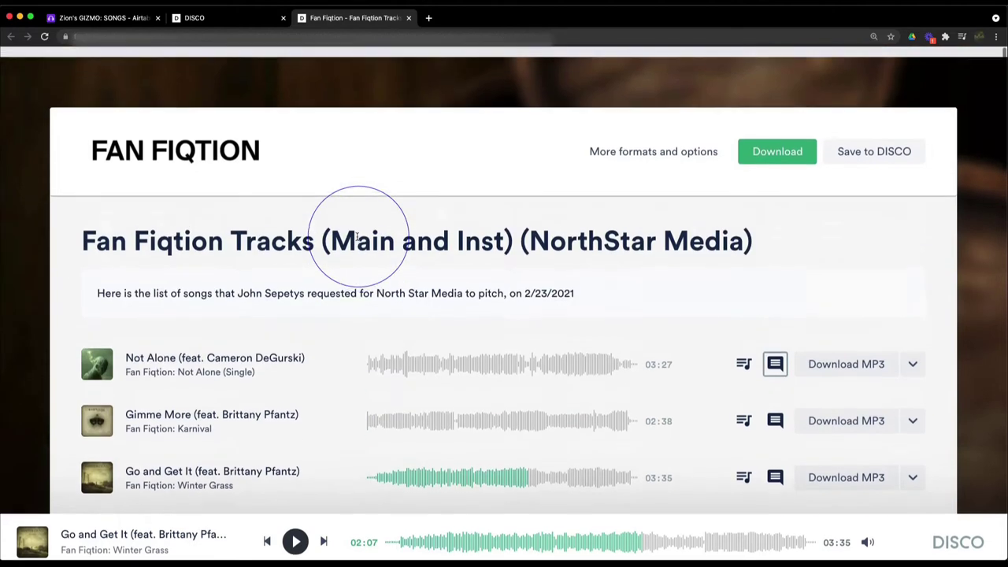
scroll(356, 236, "down", 3)
scroll(355, 240, "up", 2)
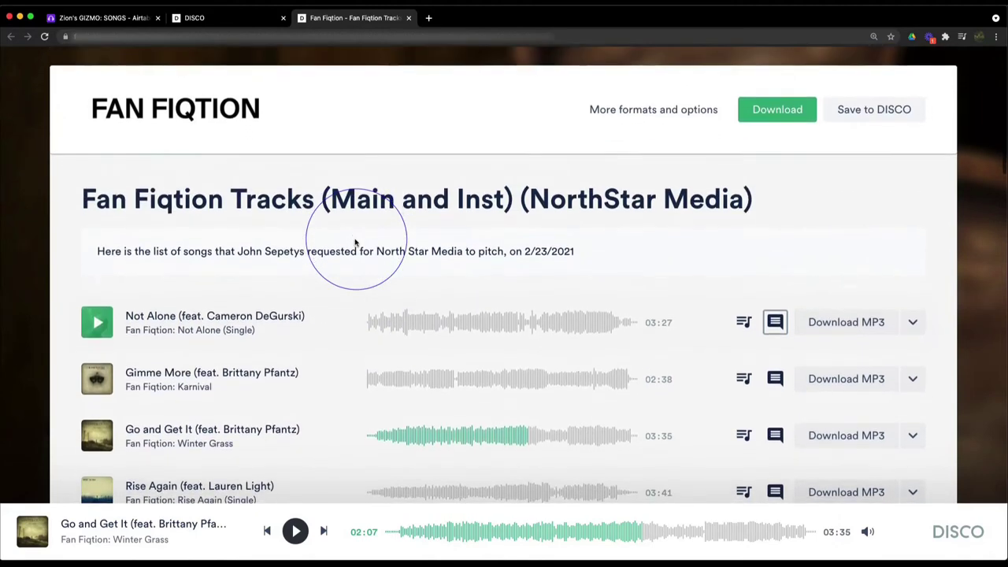
scroll(386, 295, "down", 3)
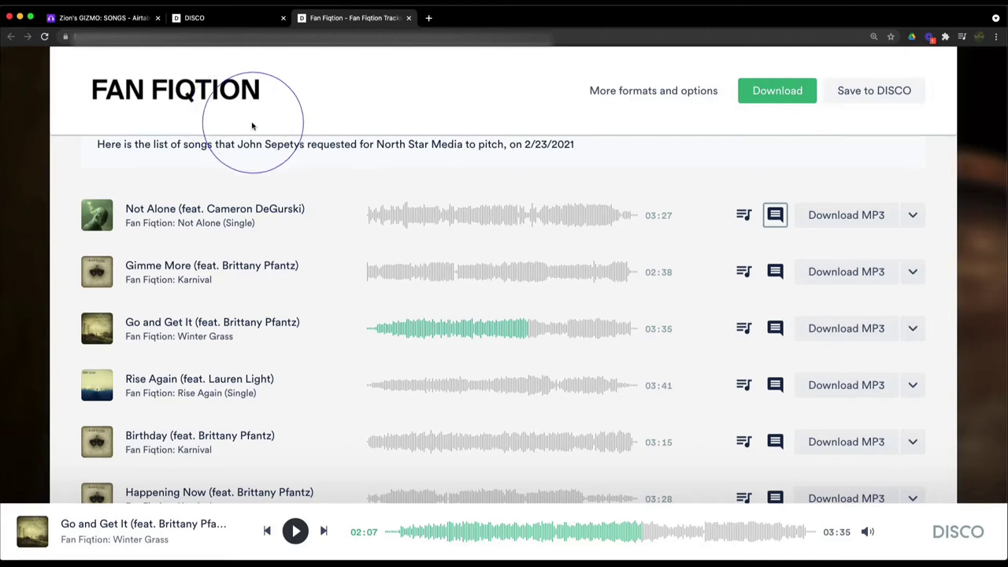
scroll(252, 126, "down", 1)
scroll(252, 128, "up", 1)
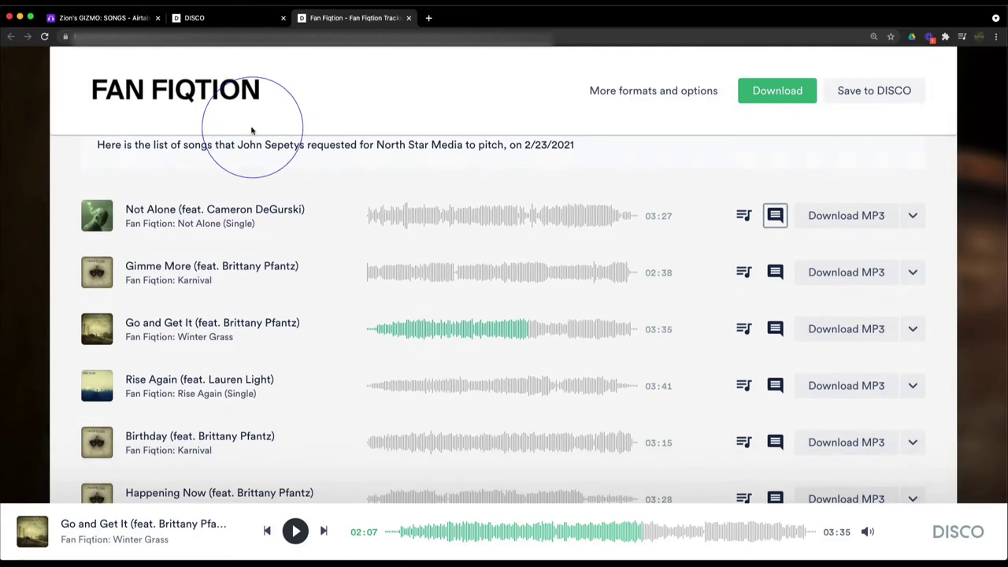
scroll(252, 130, "up", 1)
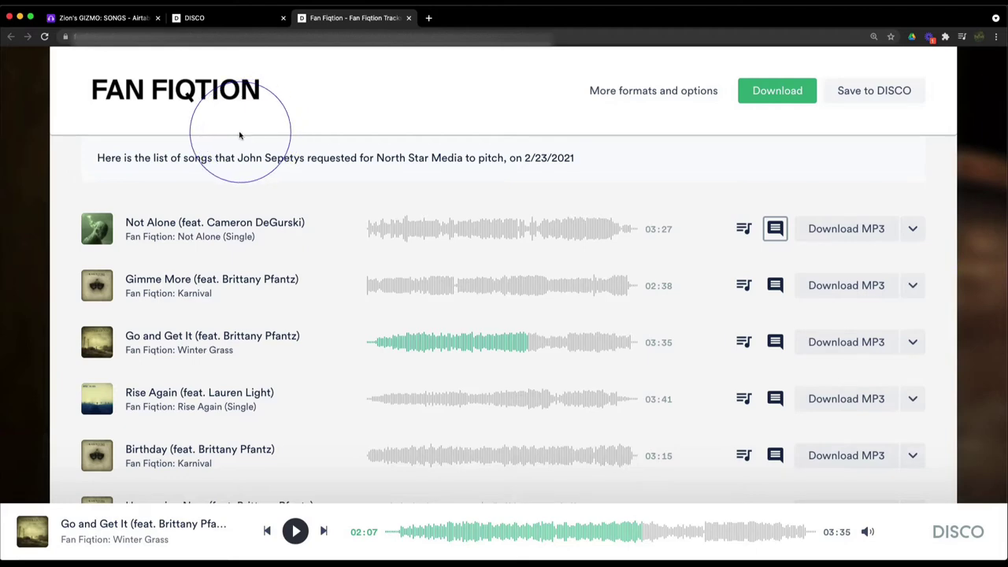
Switch to the Airtable songs base and show the All view of the SONGS table.
left_click(120, 18)
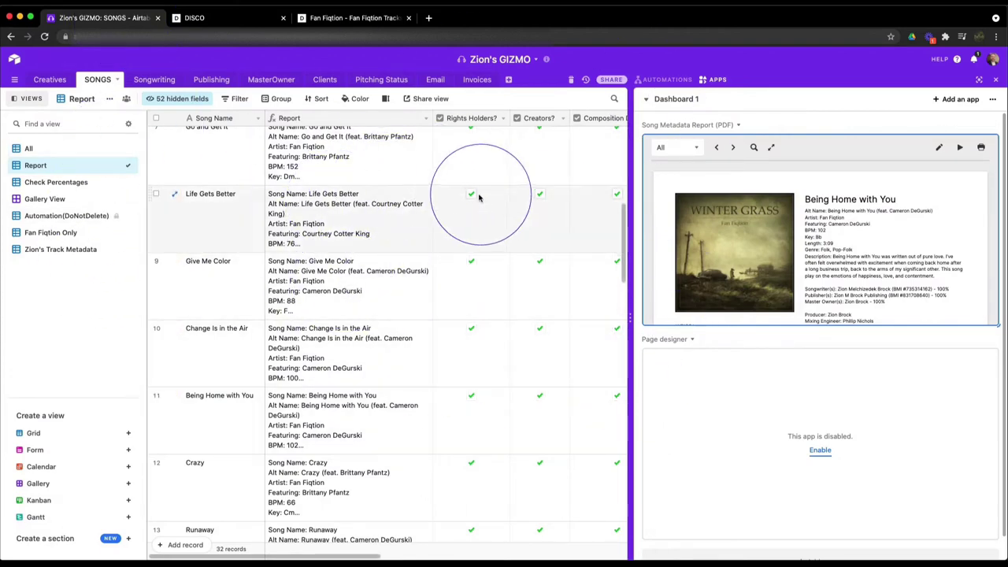
scroll(479, 197, "up", 6)
left_click(28, 148)
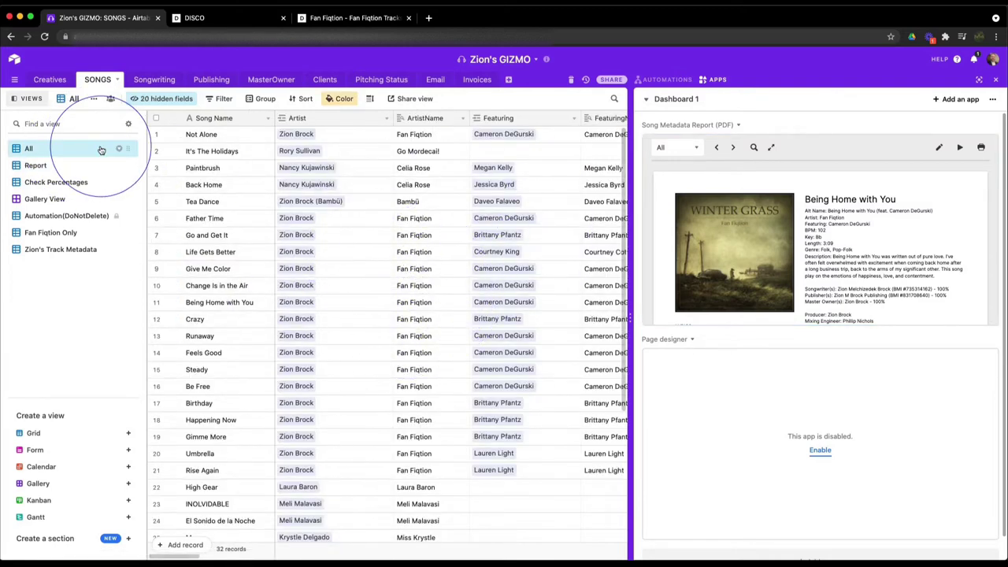
left_click(55, 164)
left_click(56, 149)
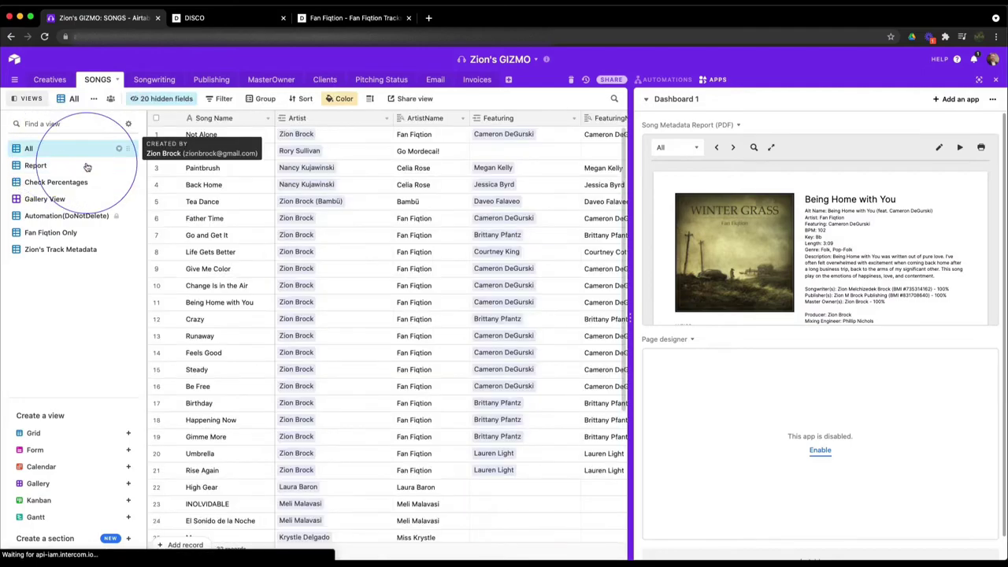
Examine the Songwriters, Publishers, Master Owners and Description fields across the song records.
scroll(544, 264, "right", 15)
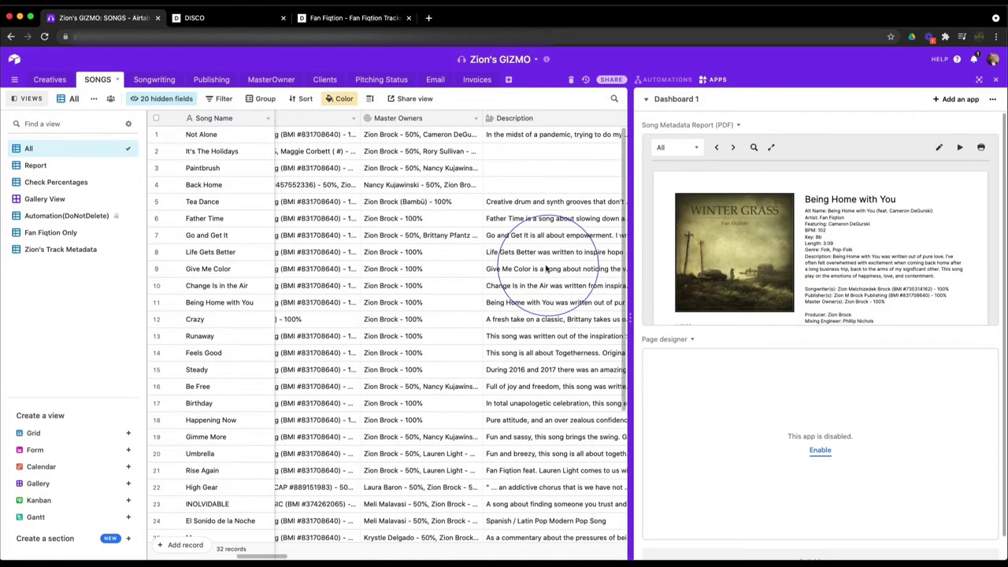
scroll(546, 269, "left", 5)
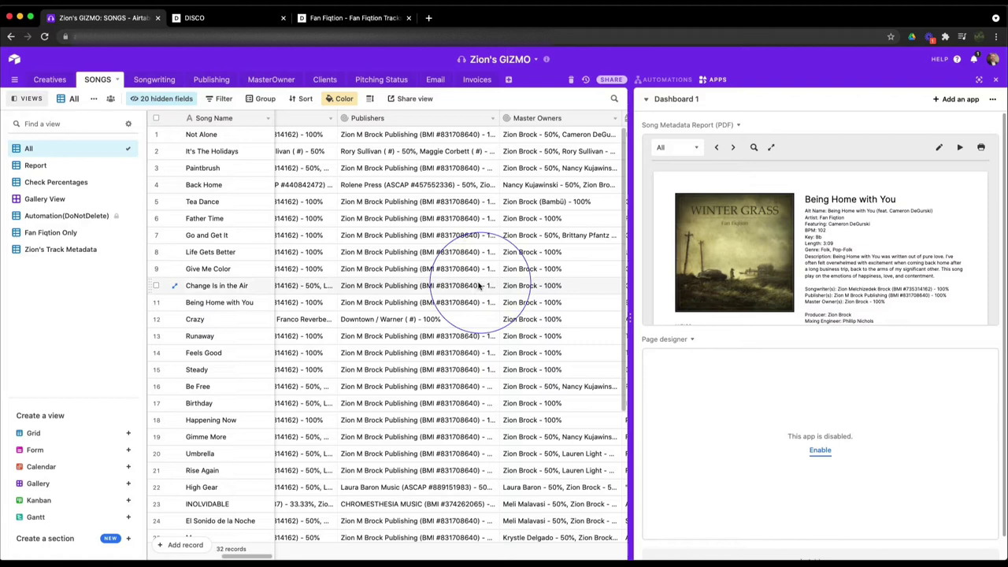
left_click(250, 19)
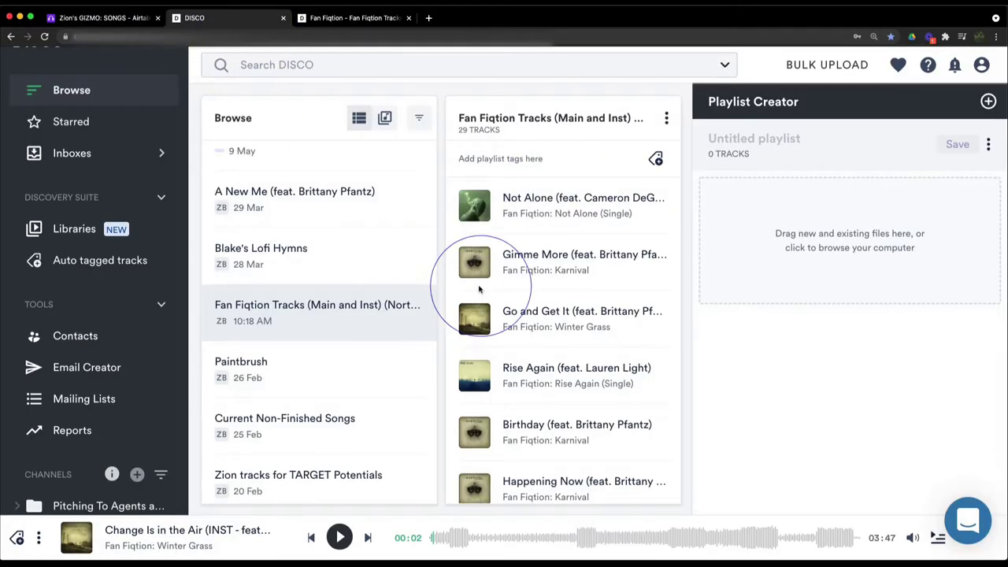
left_click(95, 18)
scroll(551, 236, "right", 5)
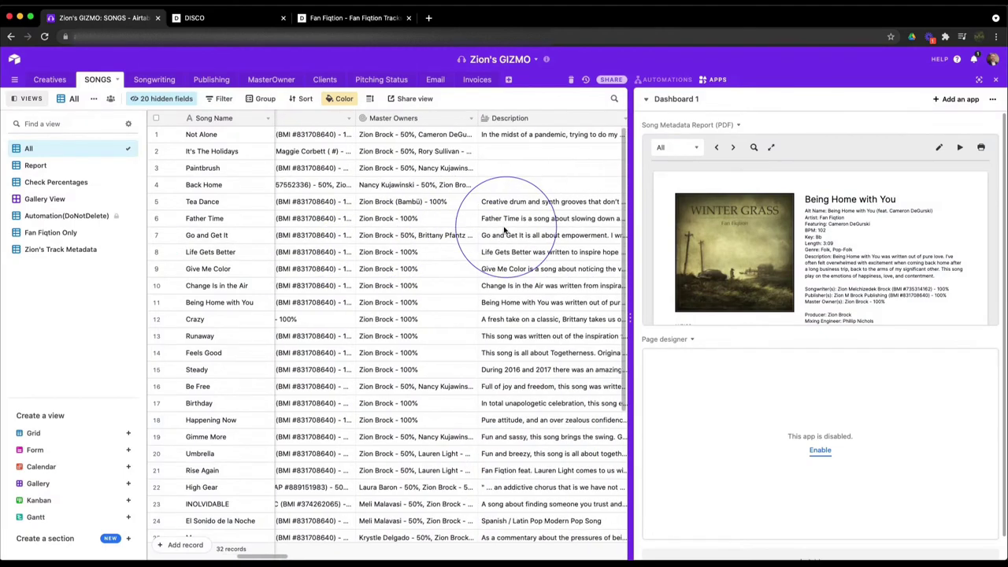
scroll(512, 220, "left", 6)
scroll(499, 227, "left", 2)
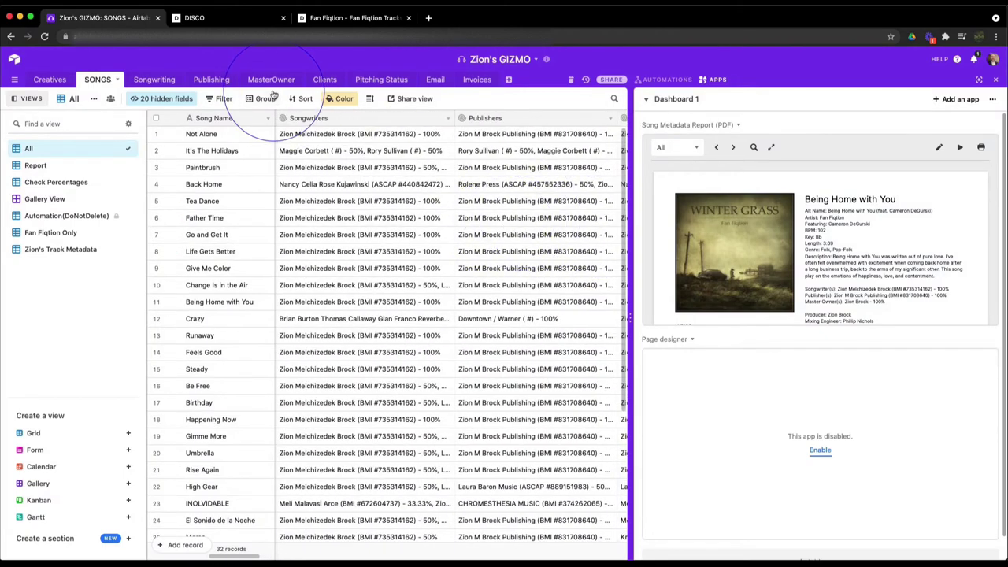
Switch to DISCO and open the full track info for Not Alone from the Fan Fiqtion Tracks playlist.
left_click(229, 20)
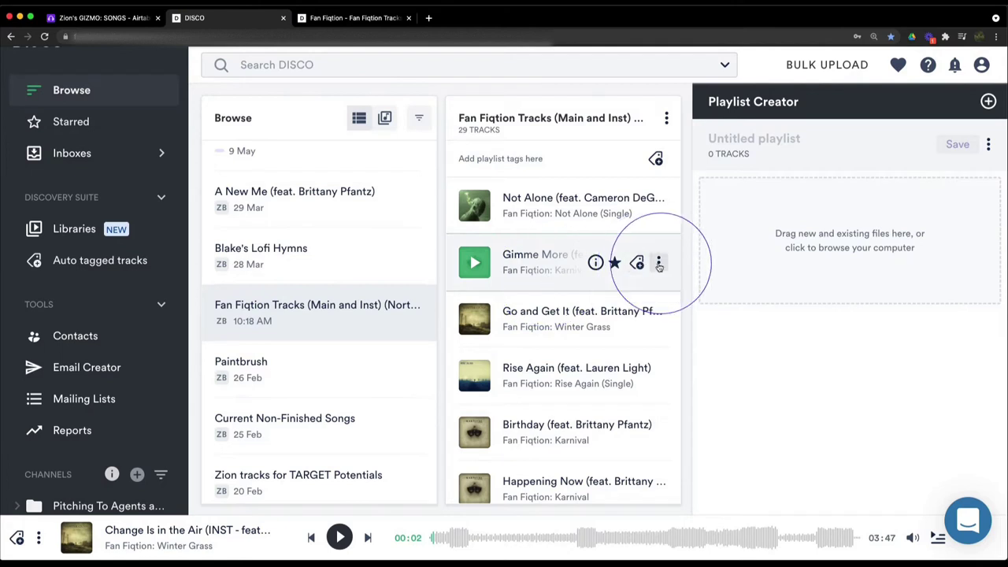
mouse_move(595, 206)
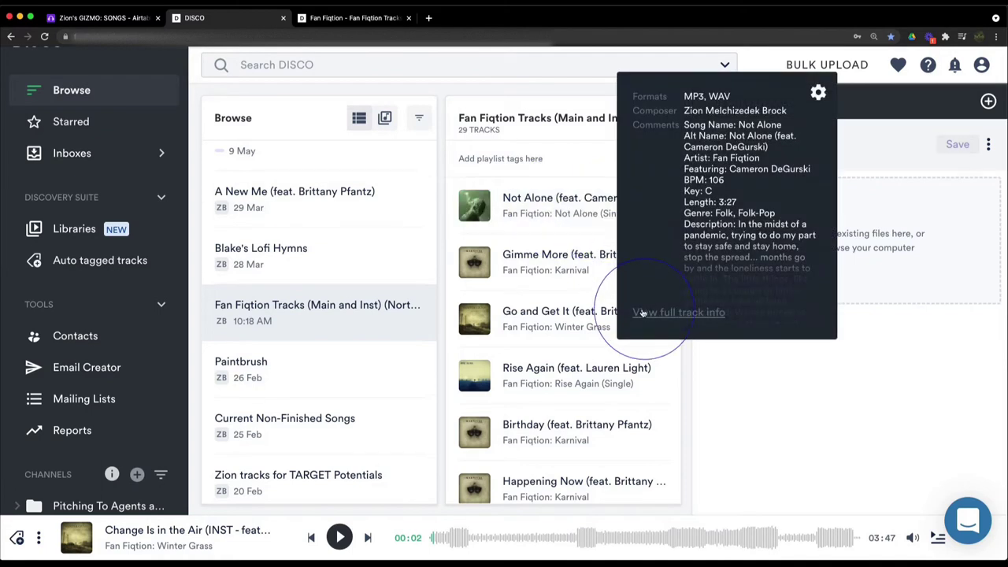
left_click(644, 313)
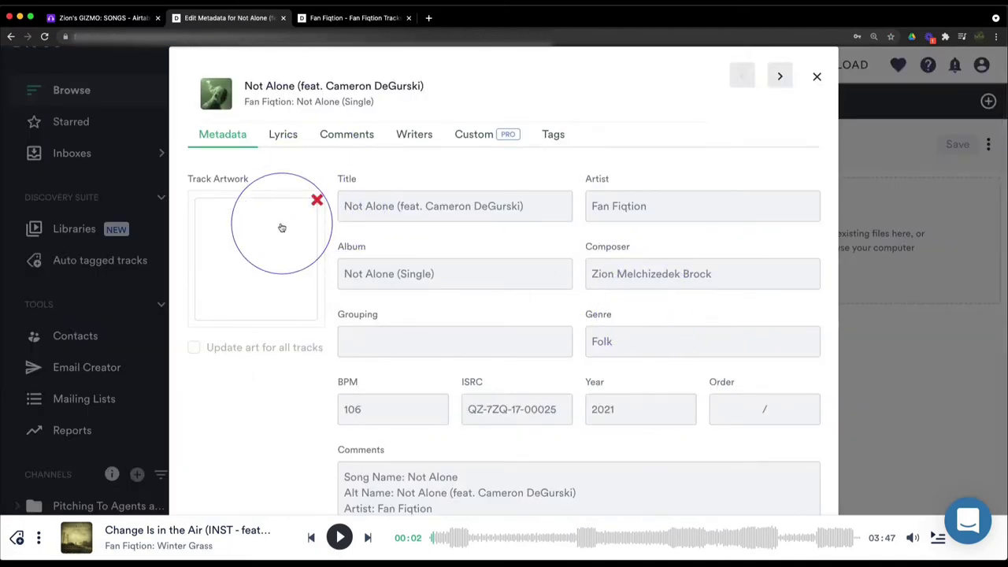
Read through the Not Alone track's metadata, including the rights holders, creators, recording details and sync licensing sections in its comments.
scroll(614, 214, "down", 3)
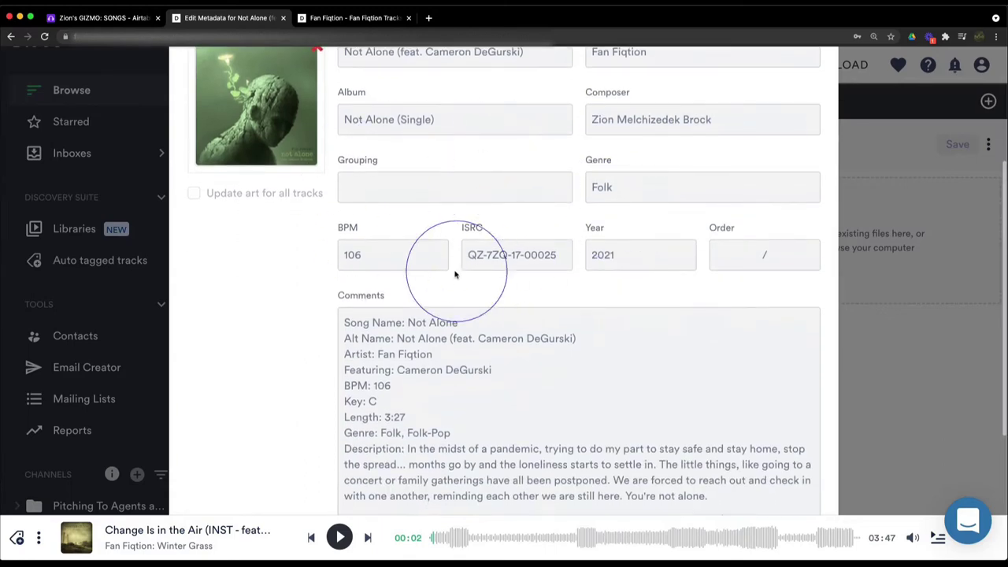
scroll(441, 276, "down", 5)
scroll(478, 363, "down", 5)
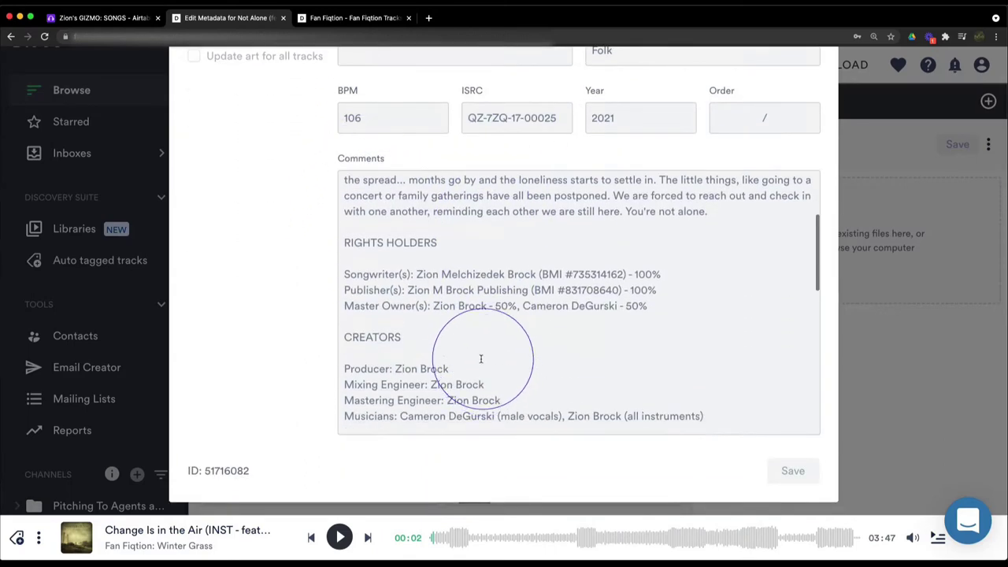
scroll(450, 241, "down", 10)
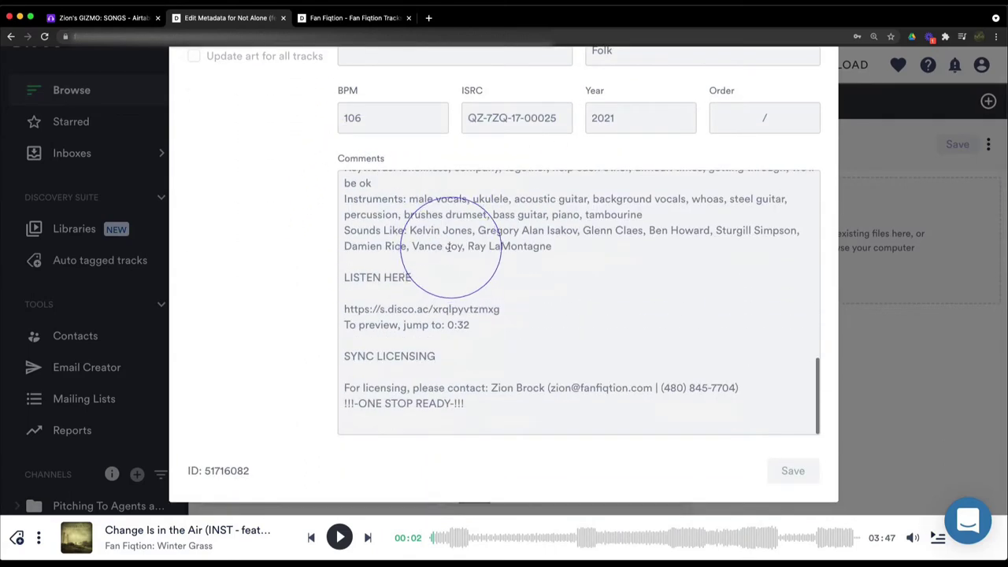
scroll(454, 244, "up", 20)
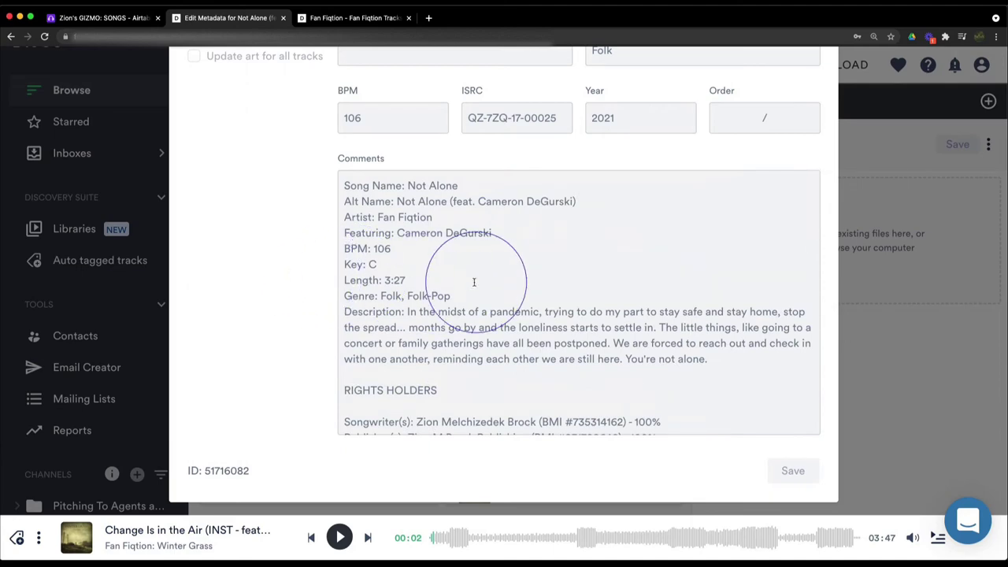
scroll(330, 308, "up", 5)
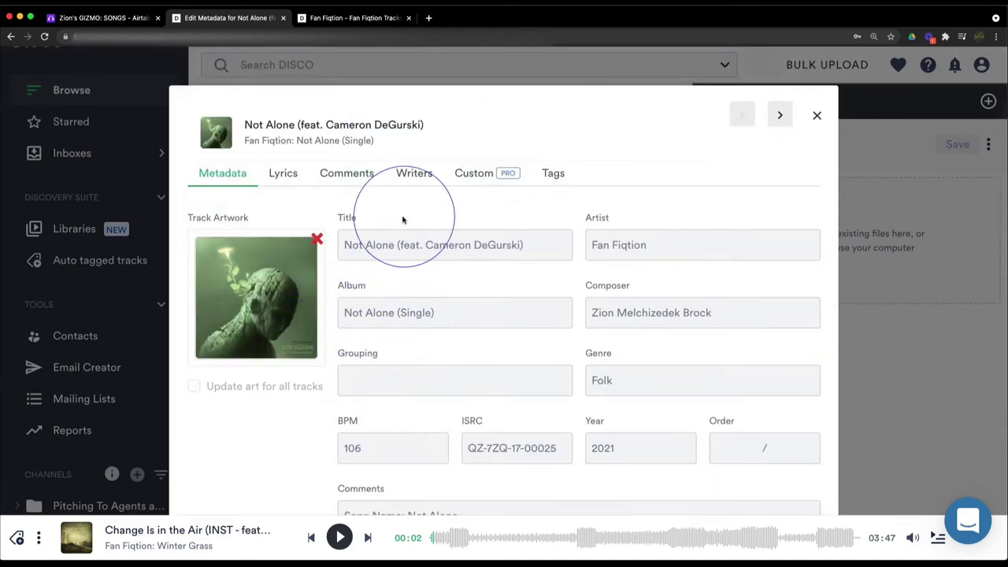
scroll(338, 339, "down", 8)
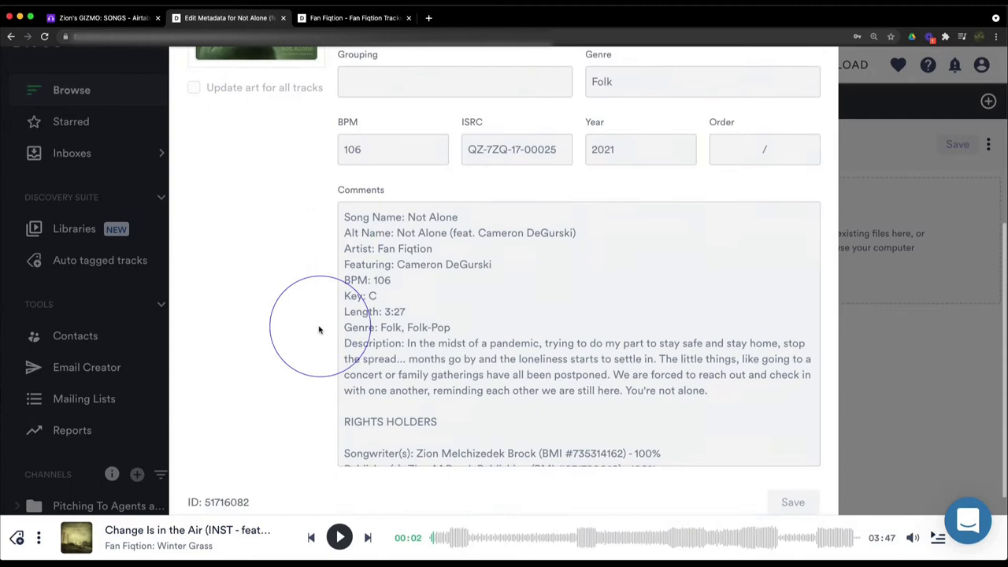
scroll(380, 282, "down", 10)
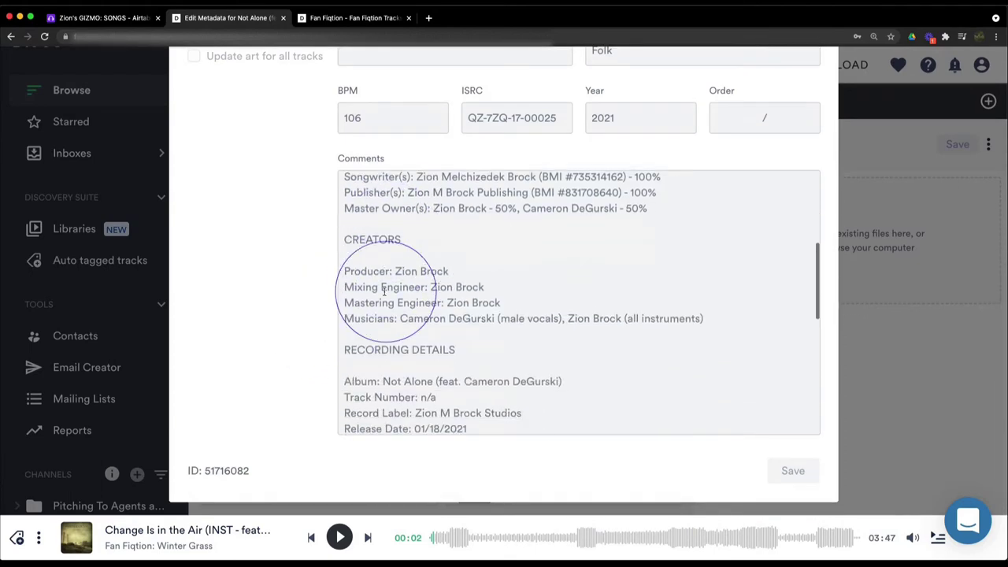
scroll(386, 293, "down", 2)
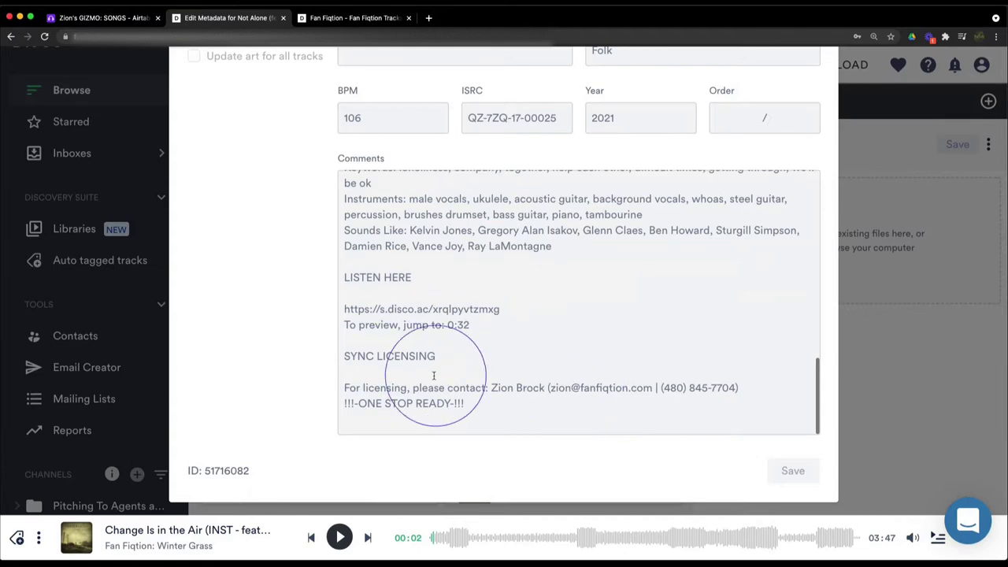
scroll(433, 375, "up", 10)
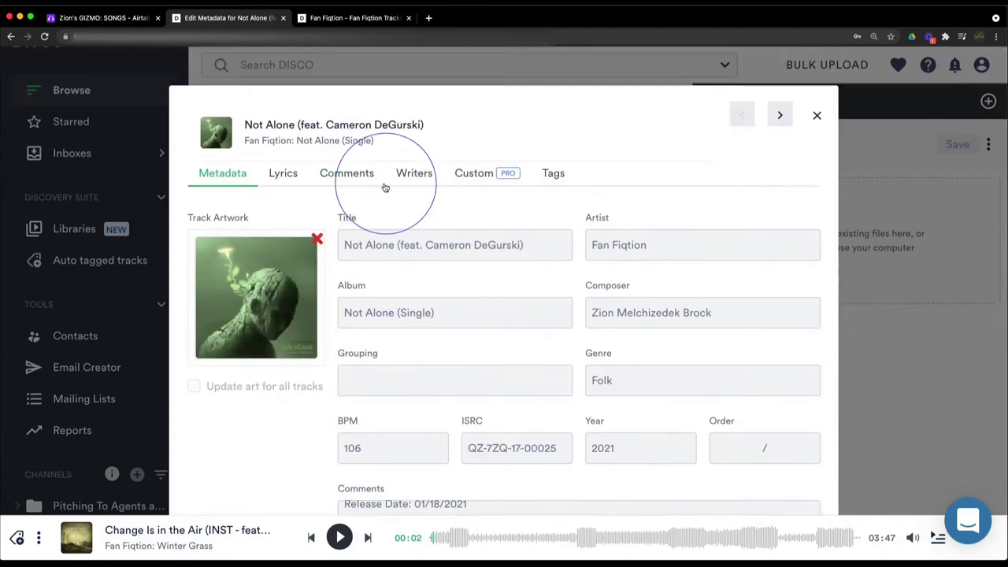
View the Not Alone track's lyrics and return to its metadata comments.
left_click(284, 174)
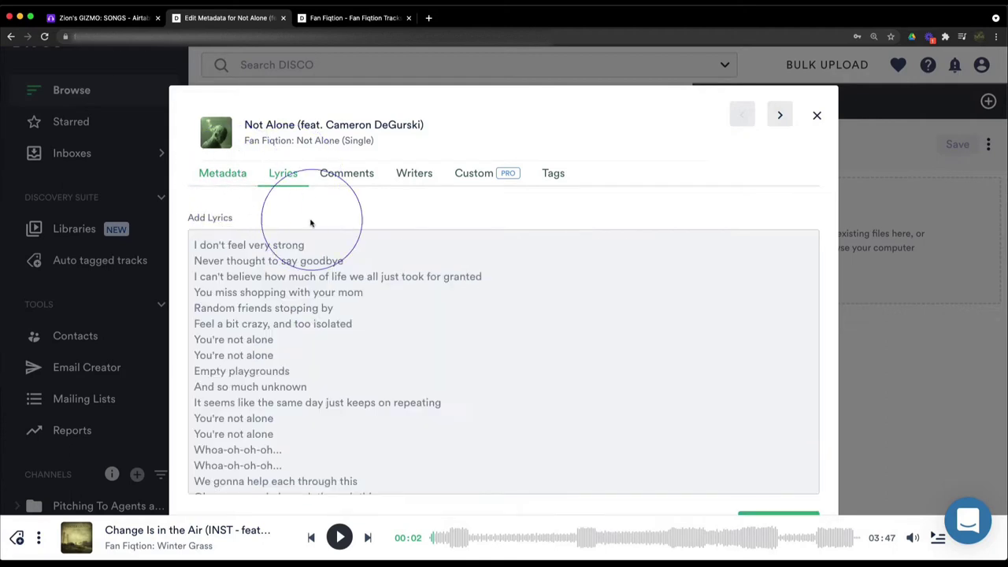
left_click(230, 174)
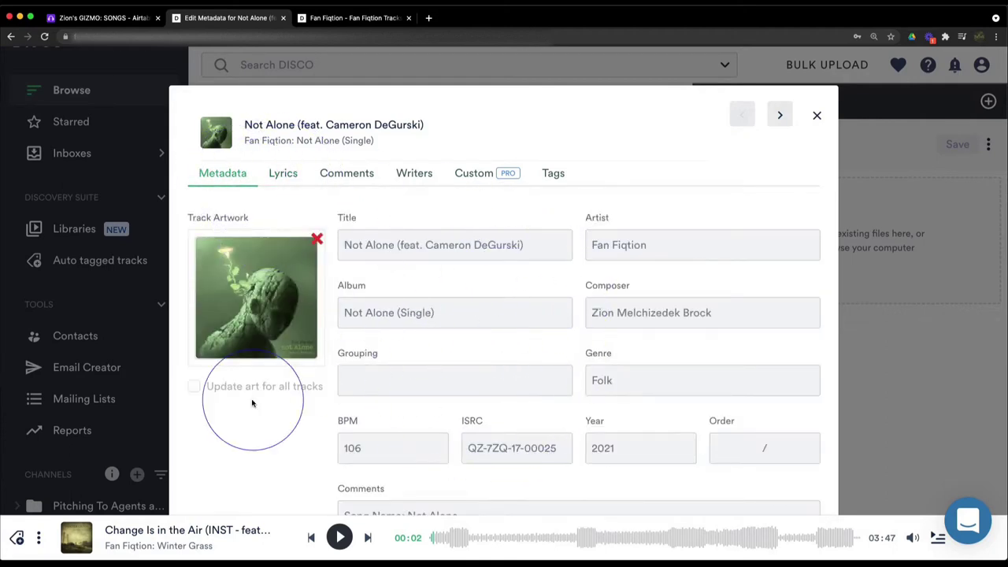
scroll(253, 408, "down", 3)
scroll(299, 396, "down", 3)
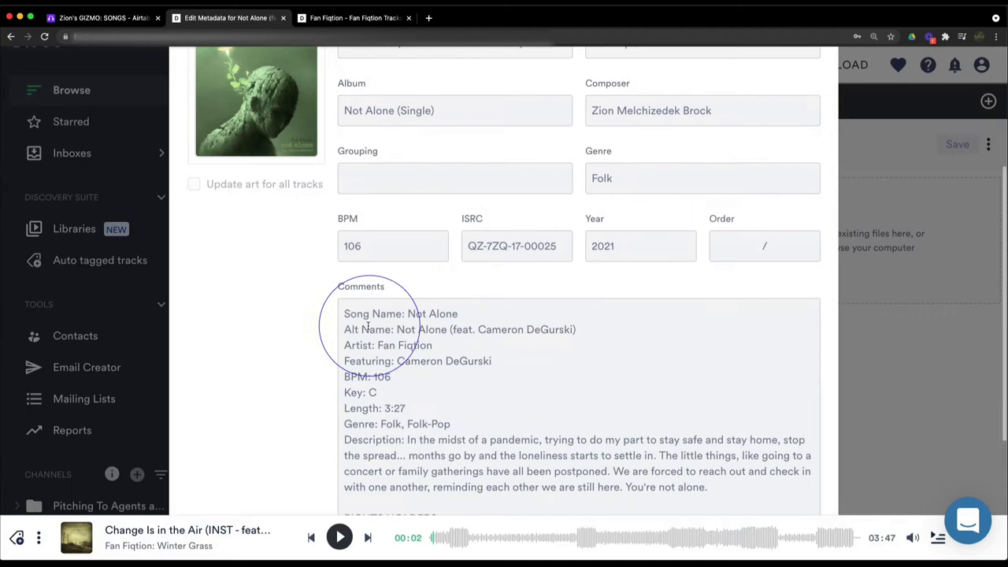
scroll(416, 319, "down", 1)
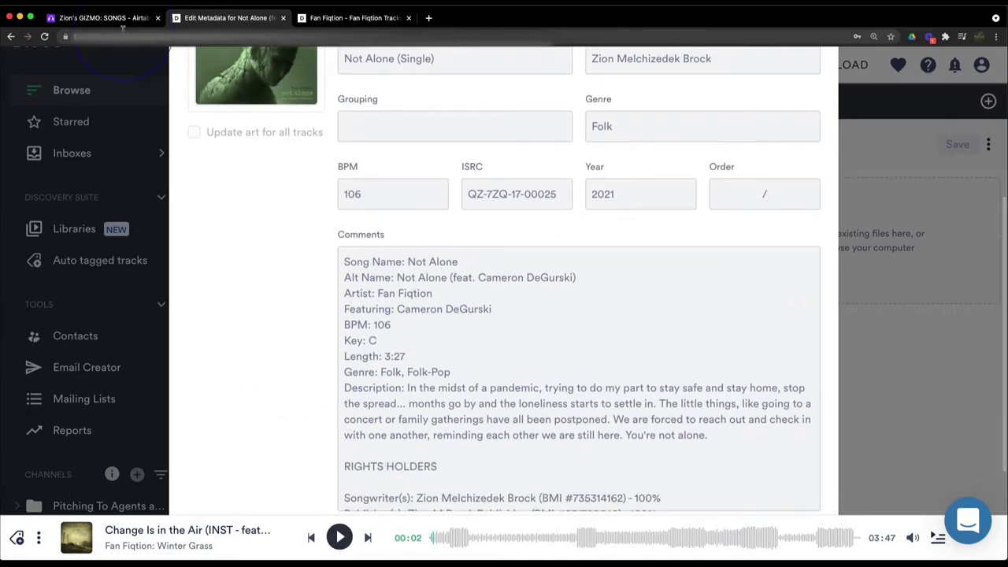
Switch to the Airtable songs base and review the song summaries in the SONGS table's Report view.
left_click(103, 17)
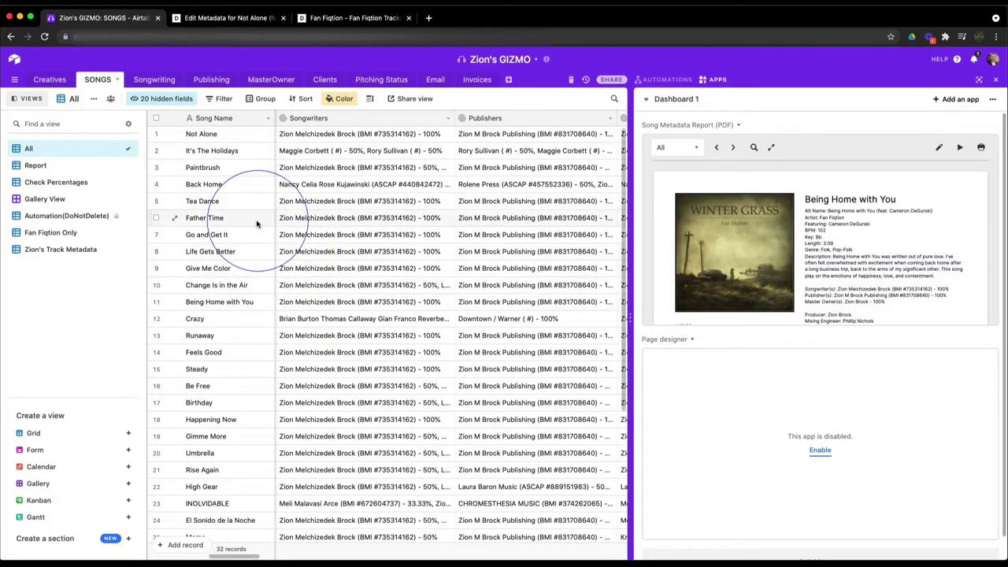
left_click(29, 169)
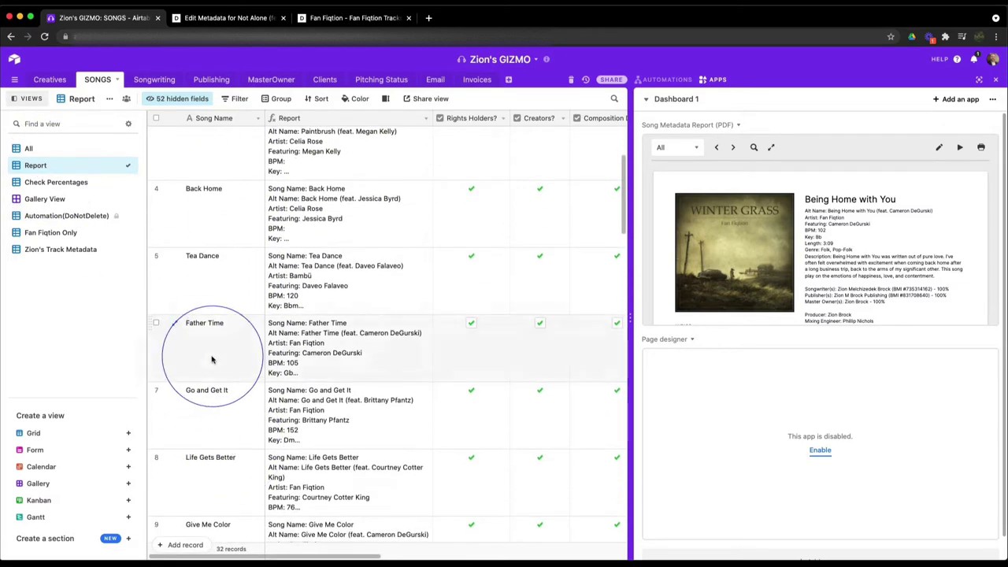
scroll(225, 360, "down", 3)
scroll(183, 339, "up", 3)
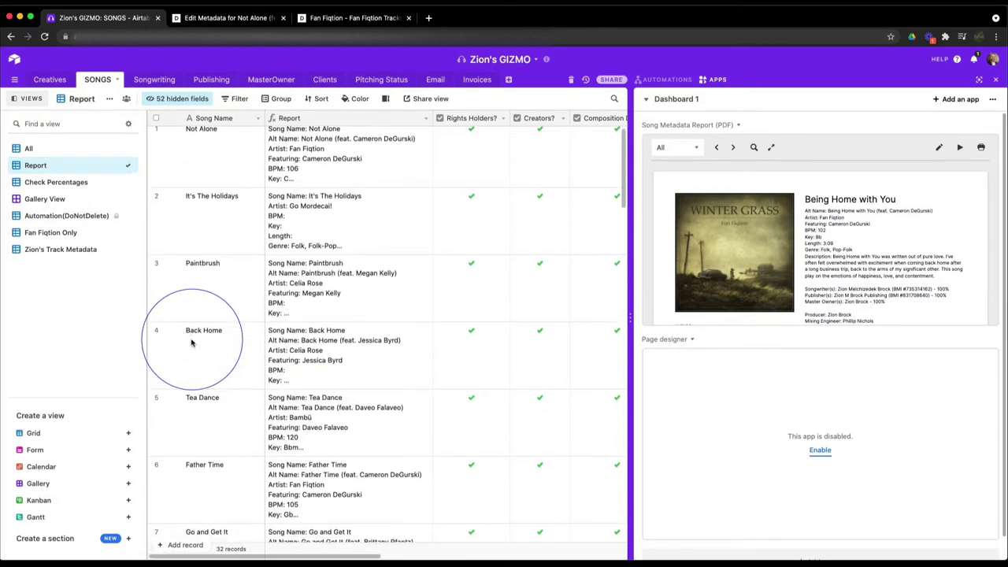
Open the Not Alone song record, select its entire report text down through the lyrics, and close the record.
left_click(176, 136)
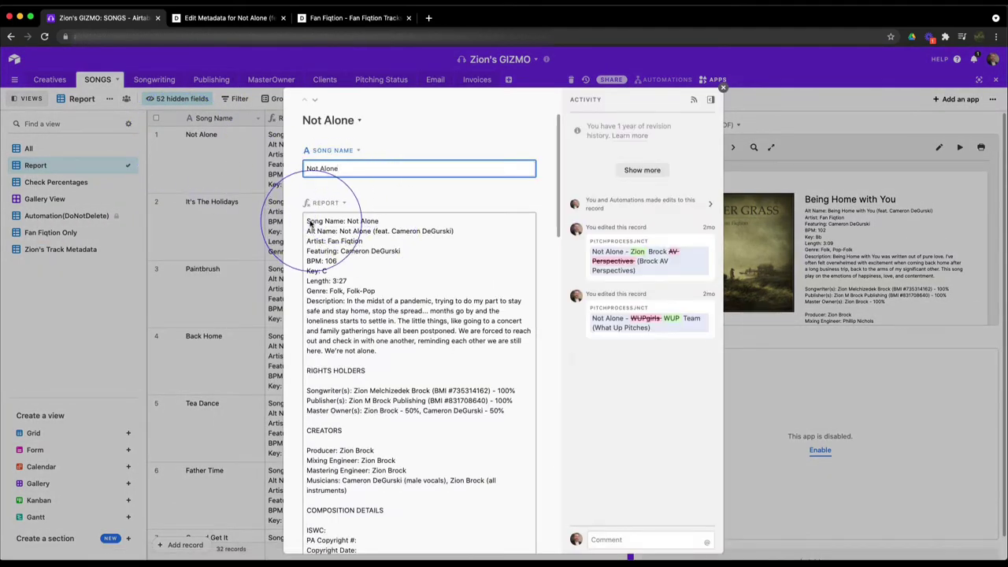
triple_click(311, 224)
scroll(358, 465, "down", 5)
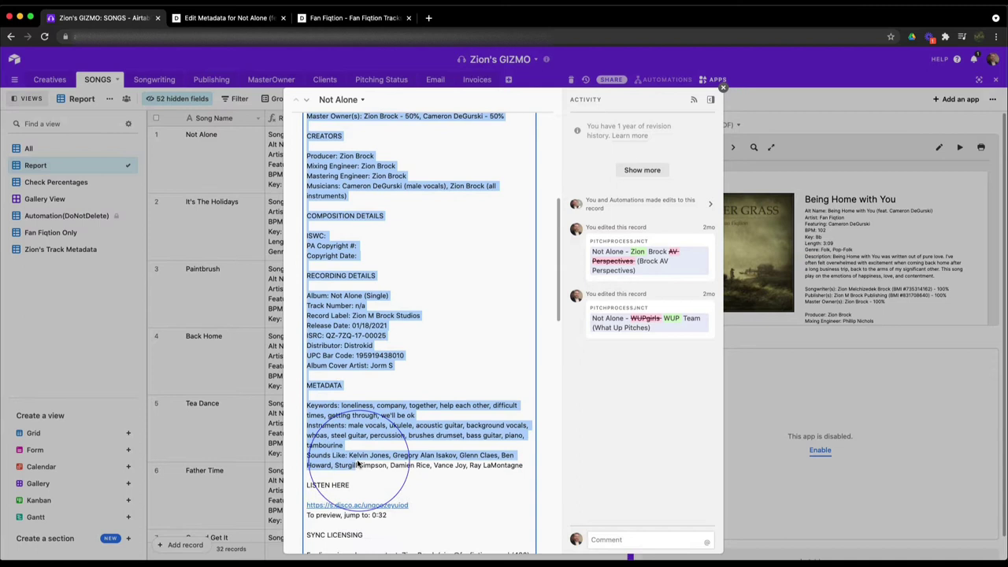
scroll(358, 464, "down", 10)
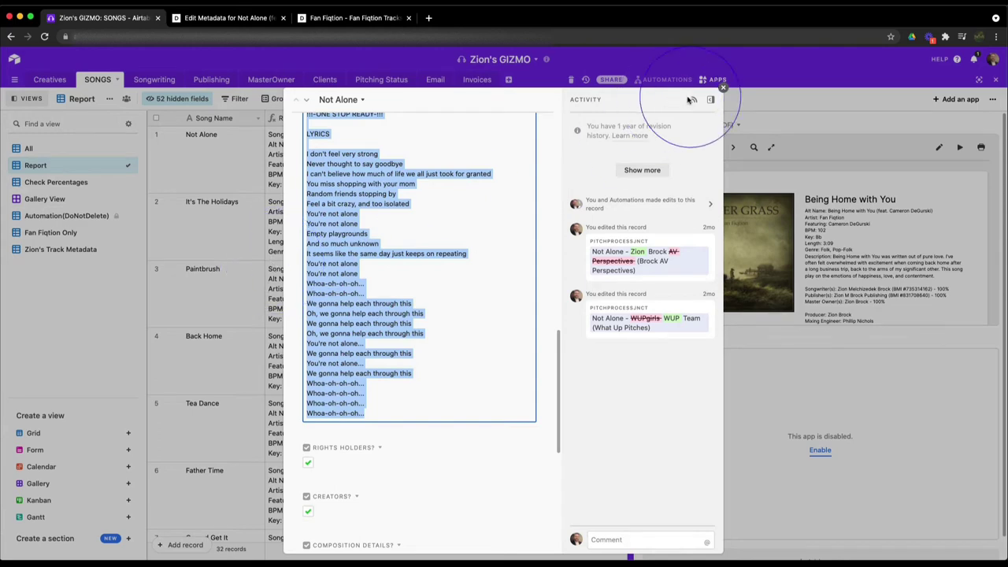
left_click(723, 88)
Switch to DISCO and review the Not Alone track's comments and the area for adding a new comment.
left_click(227, 17)
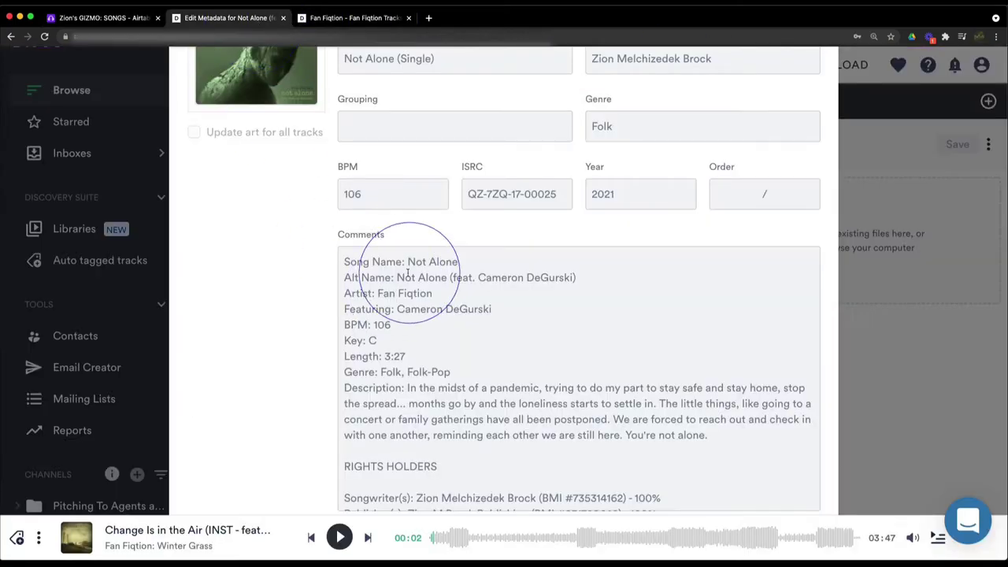
scroll(354, 338, "up", 5)
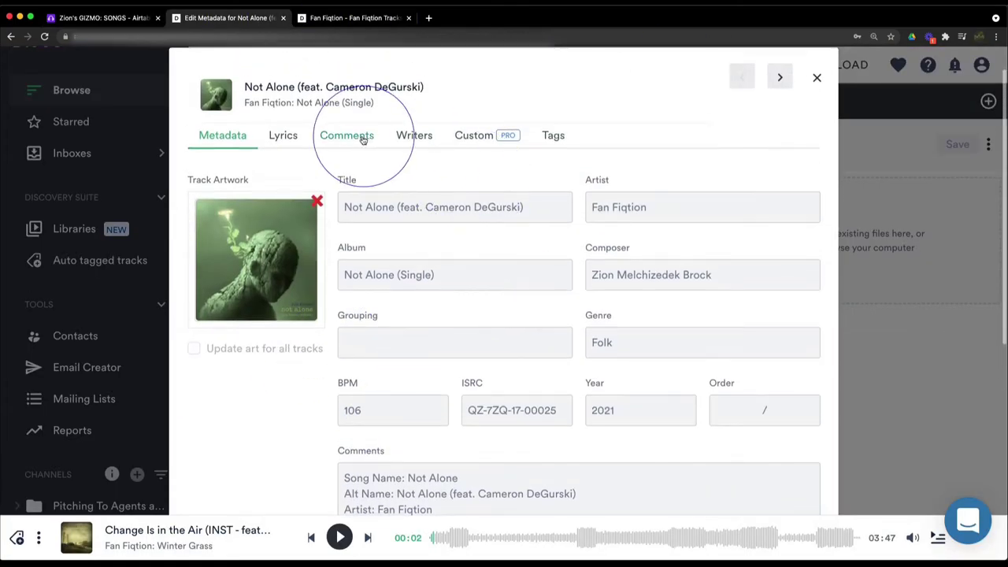
left_click(346, 135)
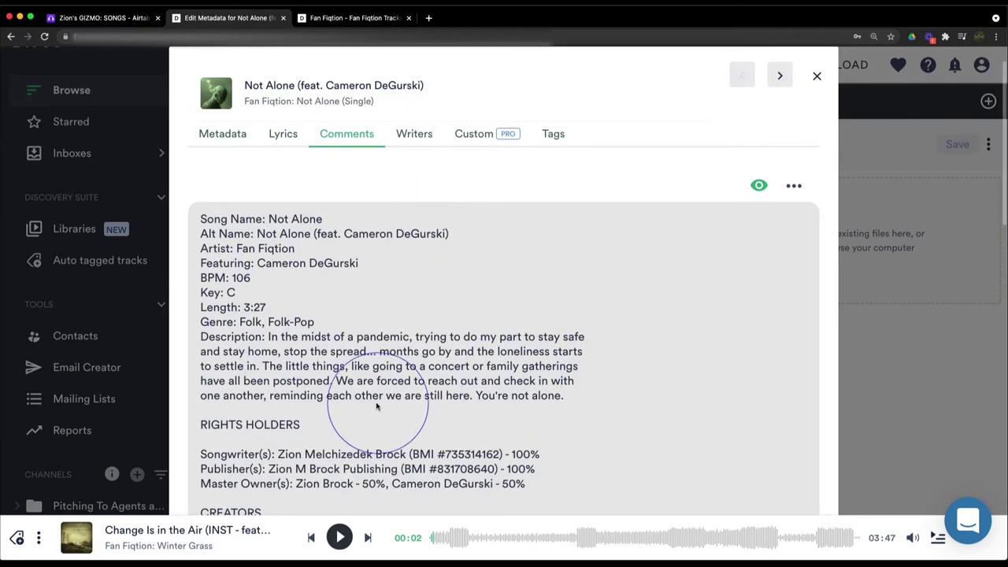
scroll(382, 408, "down", 4)
scroll(386, 404, "down", 8)
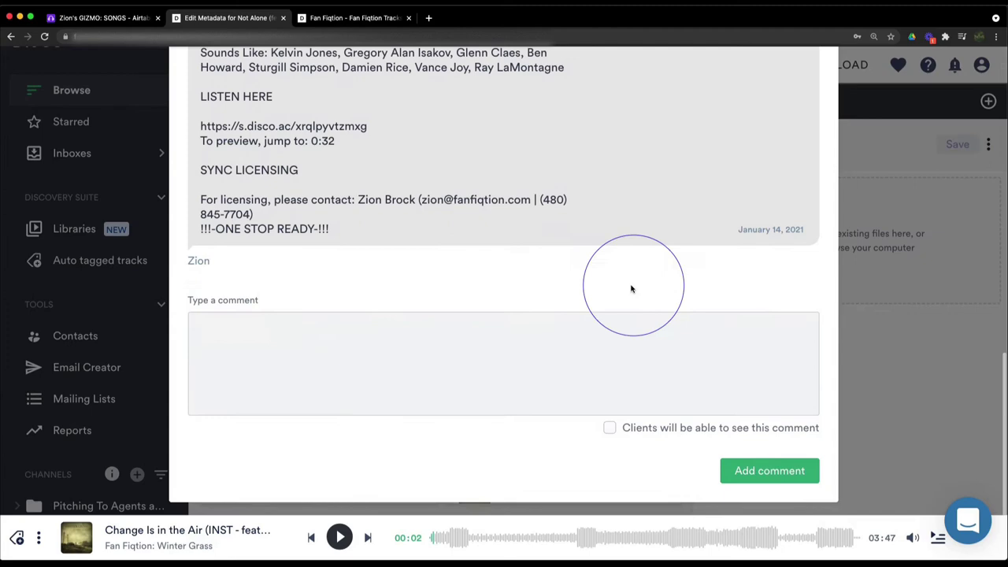
left_click(461, 349)
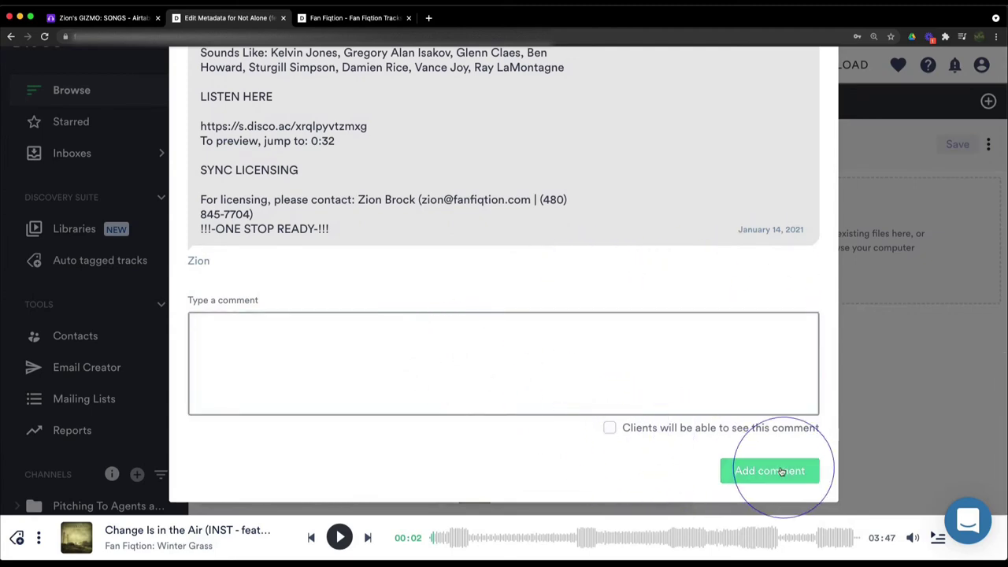
scroll(540, 311, "up", 10)
Switch to the shared Fan Fiqtion playlist page and view the comments and lyrics for Not Alone.
left_click(372, 15)
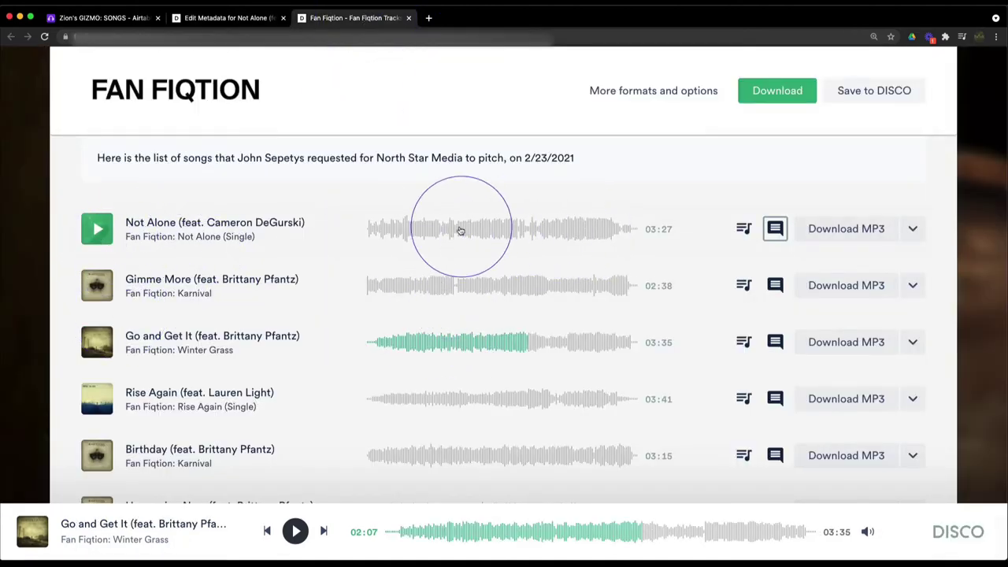
left_click(776, 228)
scroll(483, 247, "down", 5)
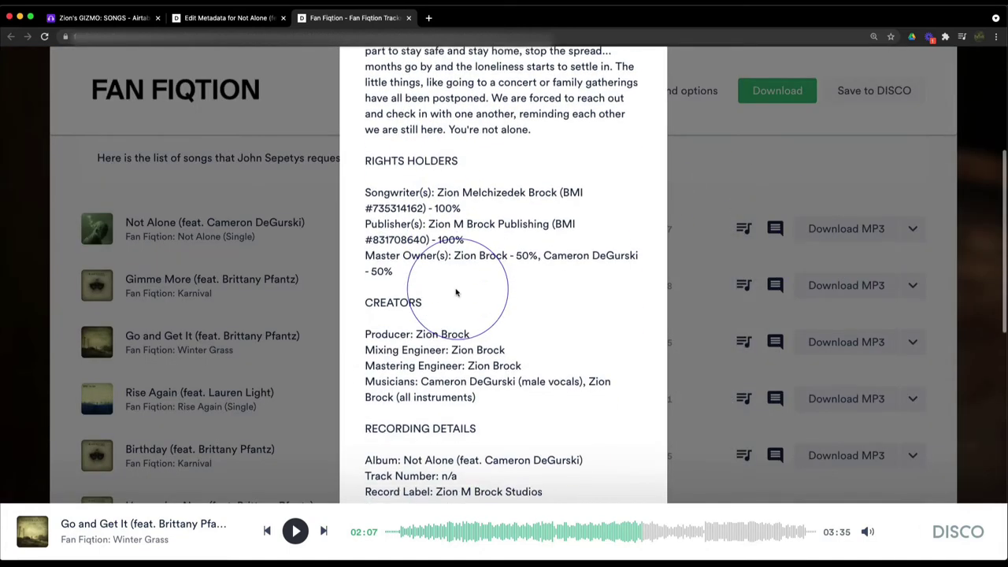
scroll(461, 259, "up", 6)
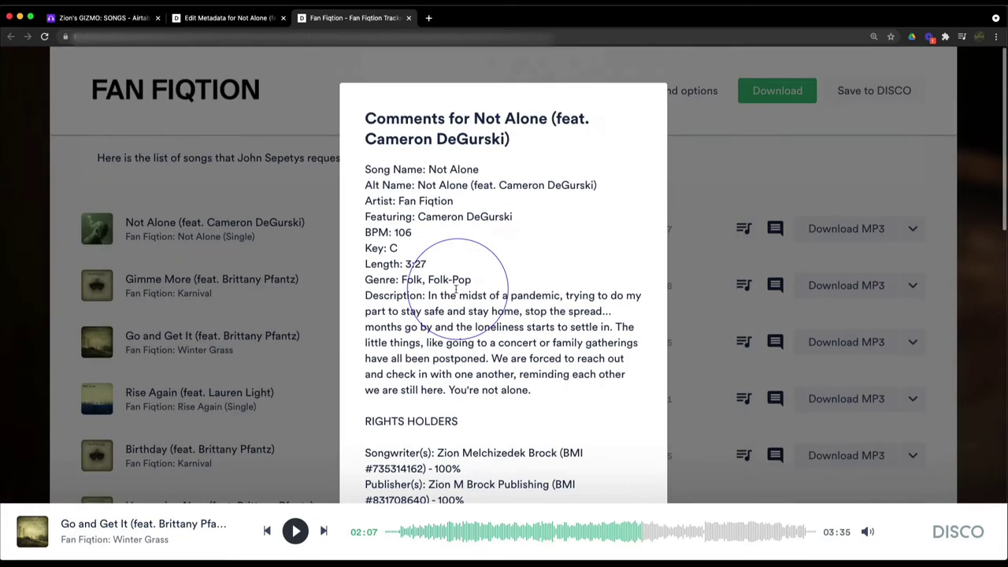
left_click(775, 170)
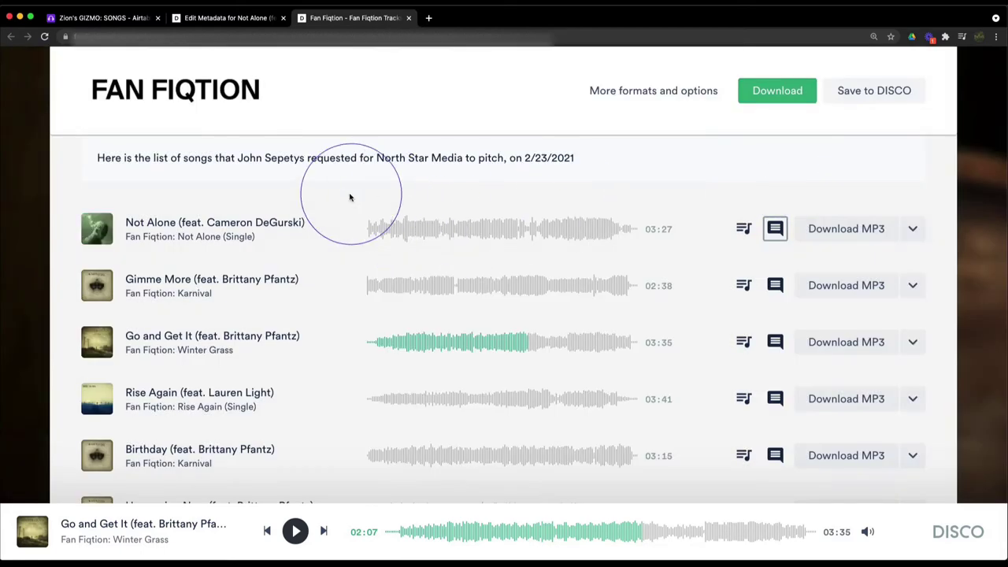
left_click(743, 228)
scroll(451, 228, "down", 3)
scroll(450, 236, "up", 3)
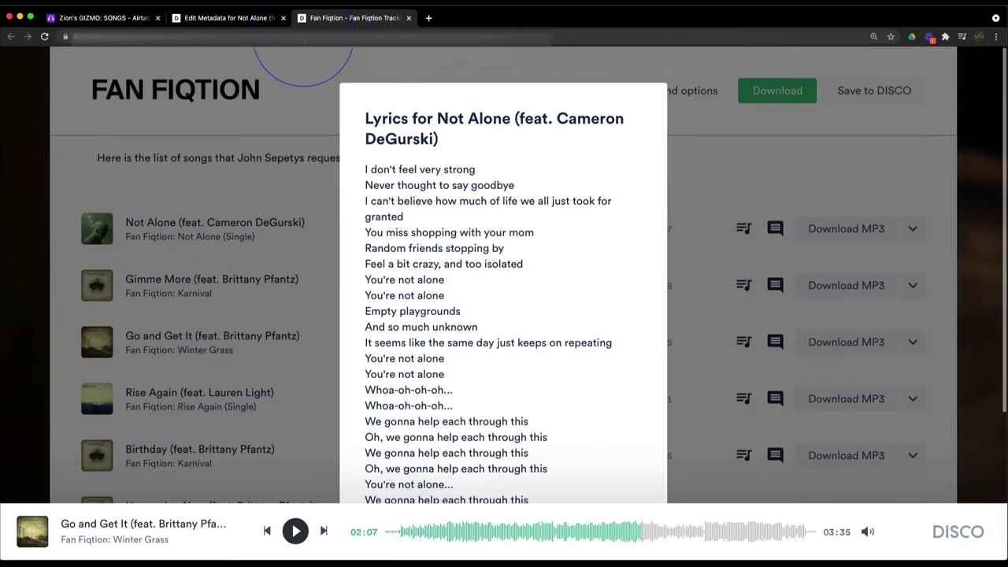
Return to the Not Alone track editor in DISCO and review its comments, lyrics and metadata.
left_click(228, 17)
scroll(420, 194, "up", 3)
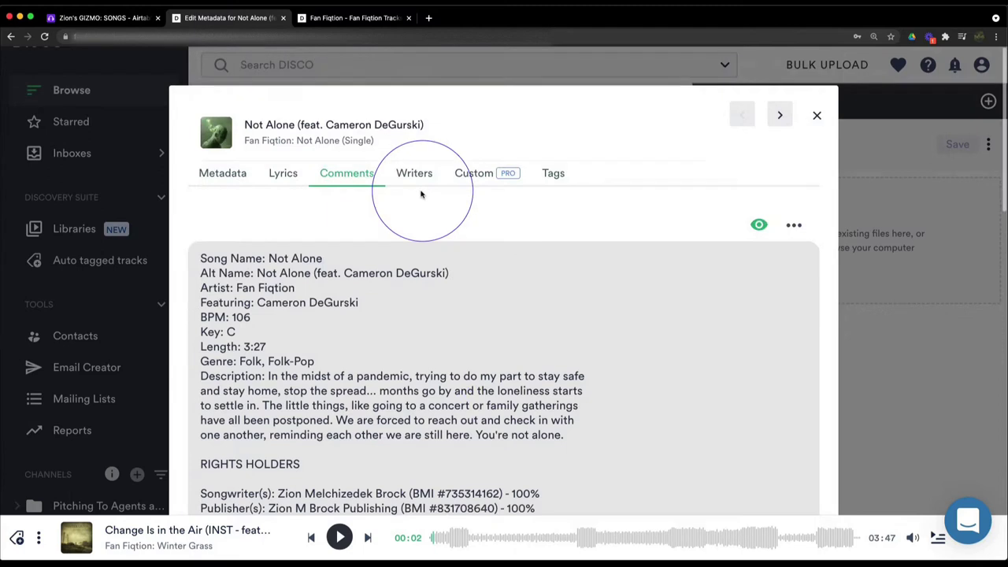
left_click(279, 173)
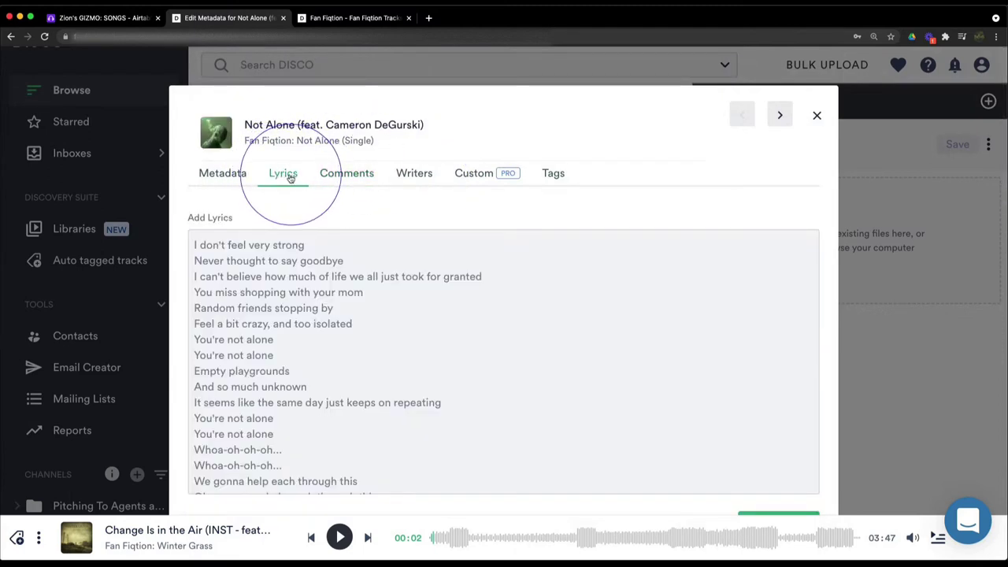
left_click(231, 179)
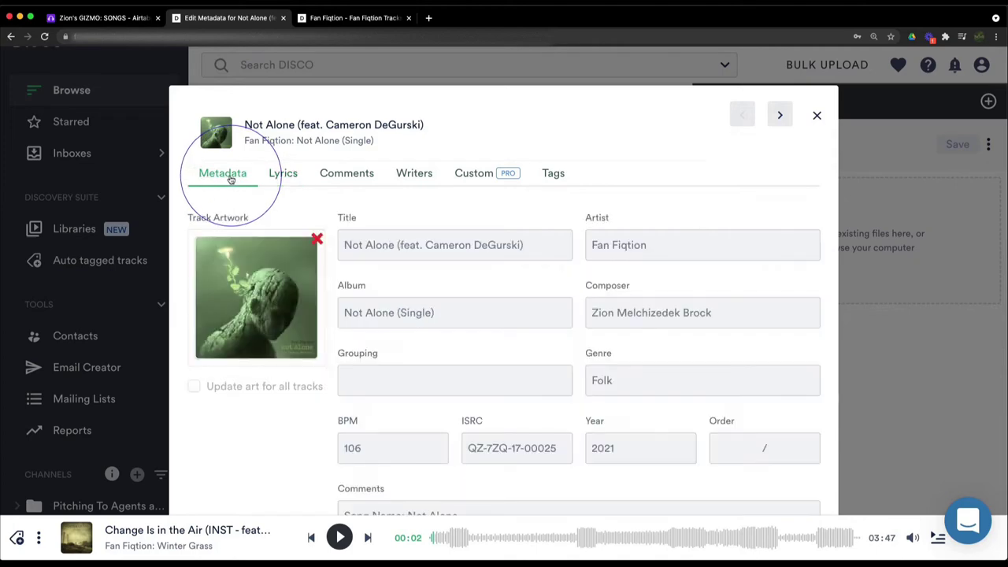
scroll(291, 214, "down", 5)
scroll(299, 213, "up", 5)
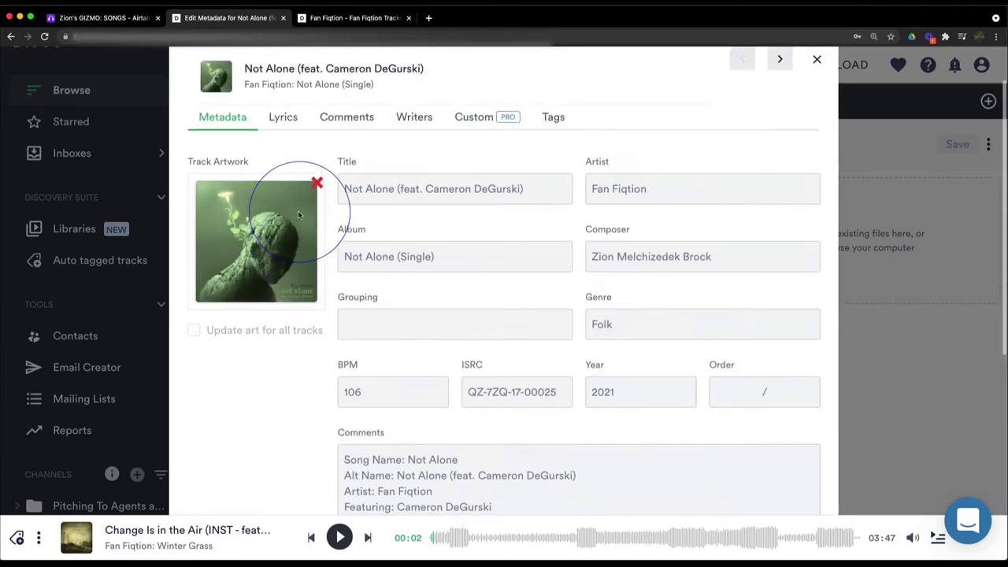
Switch to the Airtable songs base and read through Not Alone's expanded Report field, including the lyrics, then close it.
key("ctrl+shift+Tab")
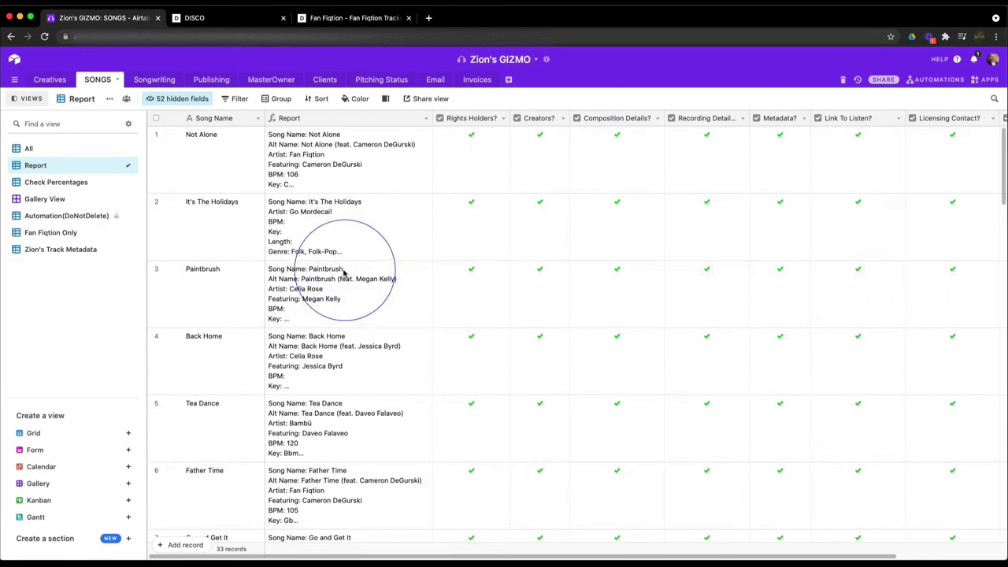
scroll(340, 366, "down", 4)
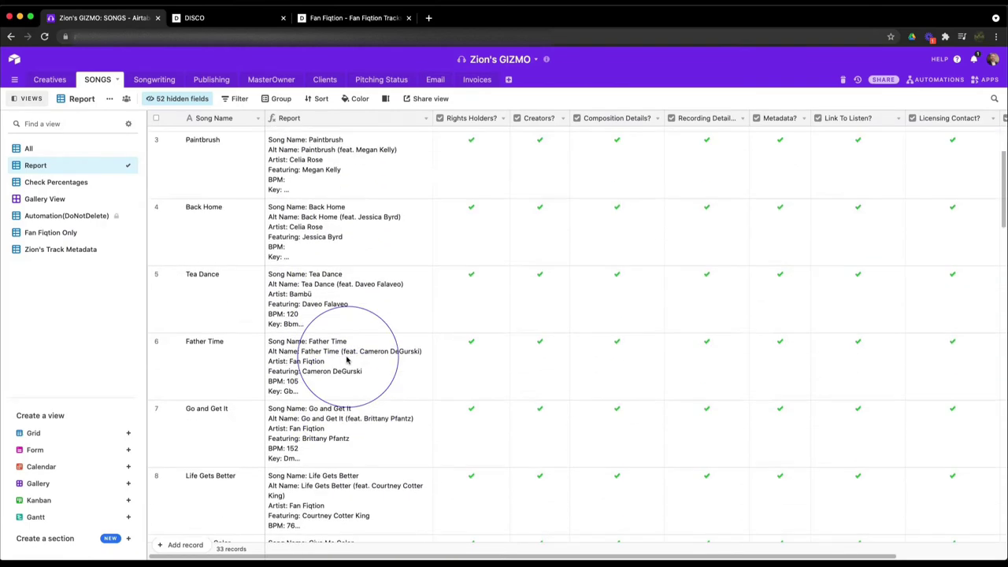
scroll(380, 166, "up", 4)
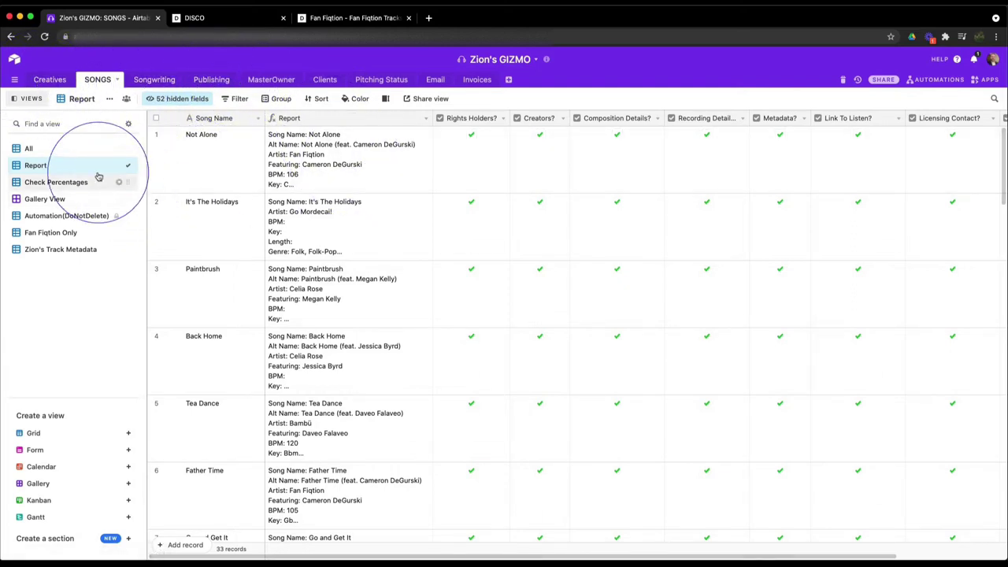
left_click(386, 159)
left_click(425, 136)
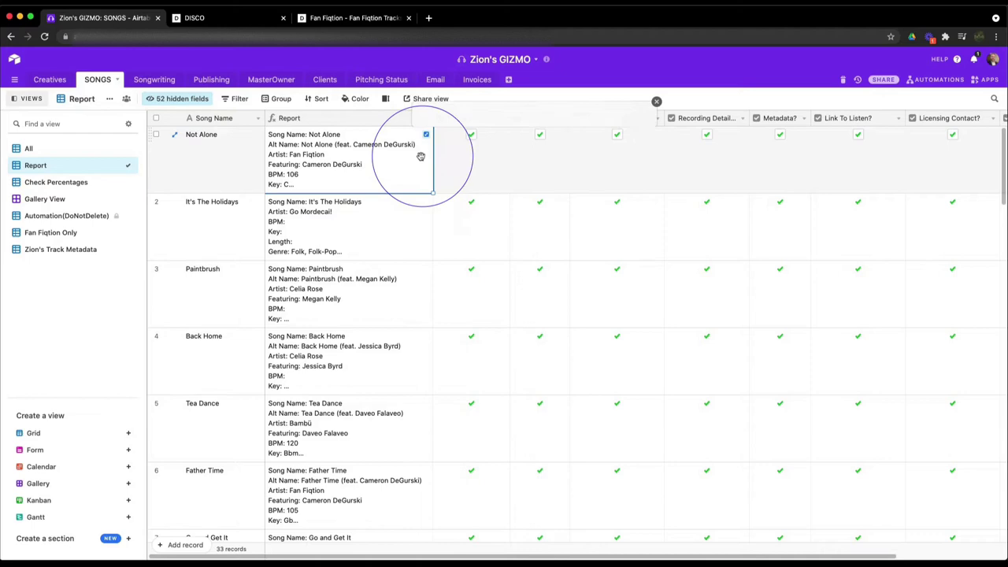
scroll(488, 205, "down", 6)
scroll(488, 205, "down", 2)
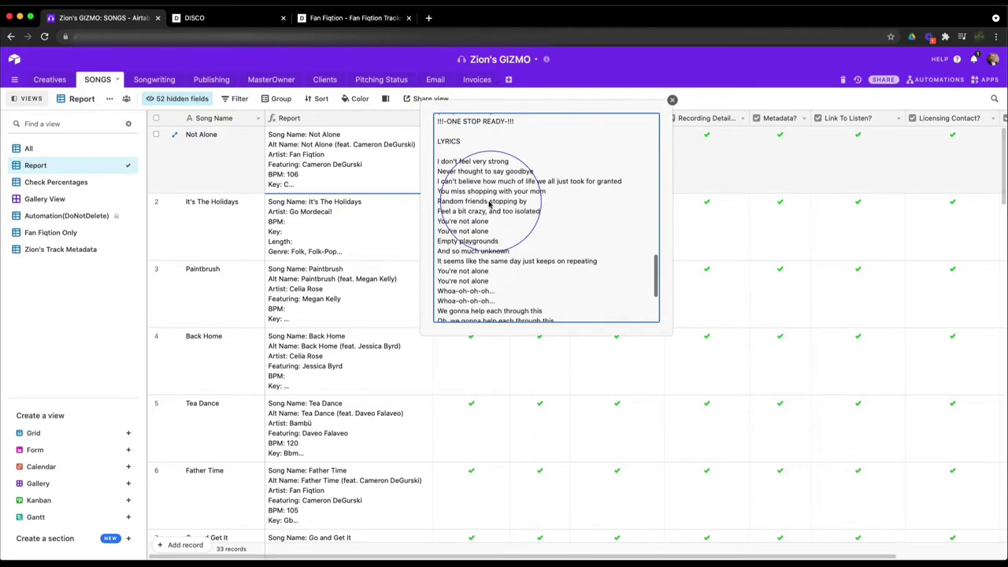
scroll(583, 149, "up", 10)
left_click(671, 101)
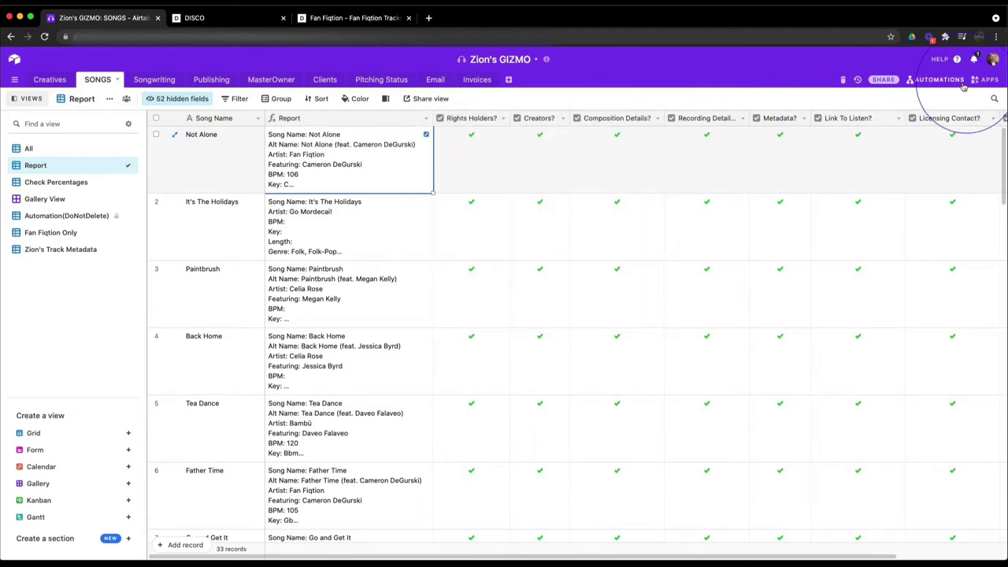
Show the base's apps, open the print options for Not Alone's Song Metadata Report (PDF), and dismiss them.
left_click(985, 81)
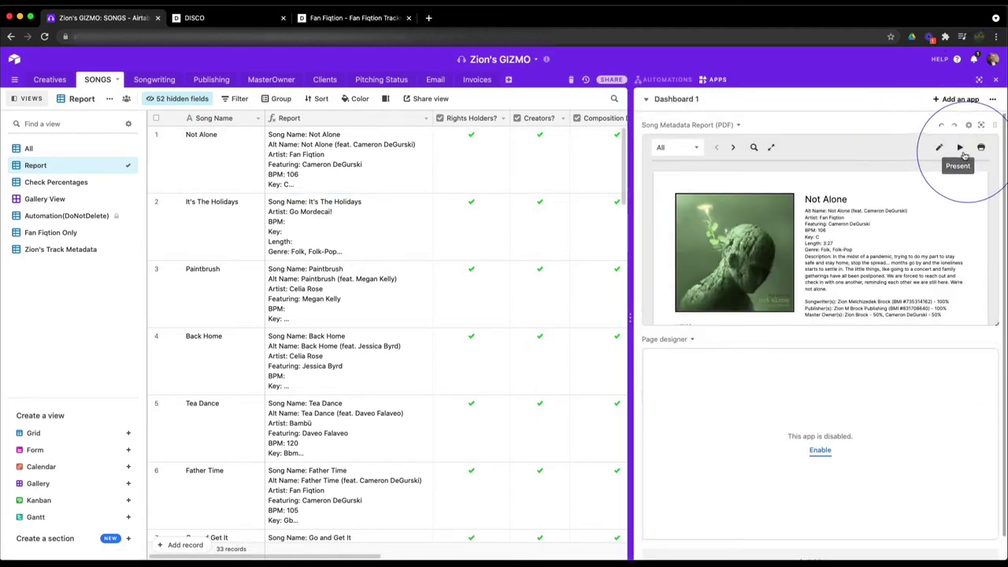
left_click(980, 147)
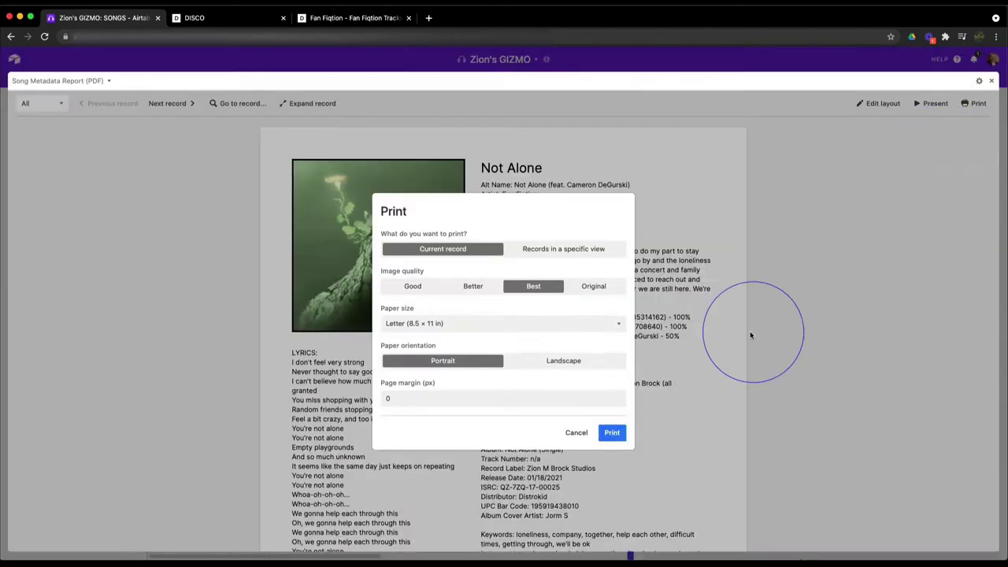
left_click(577, 432)
Review the Not Alone PDF report's artwork, credits, recording details and lyrics, and close the full-screen report.
scroll(645, 330, "down", 5)
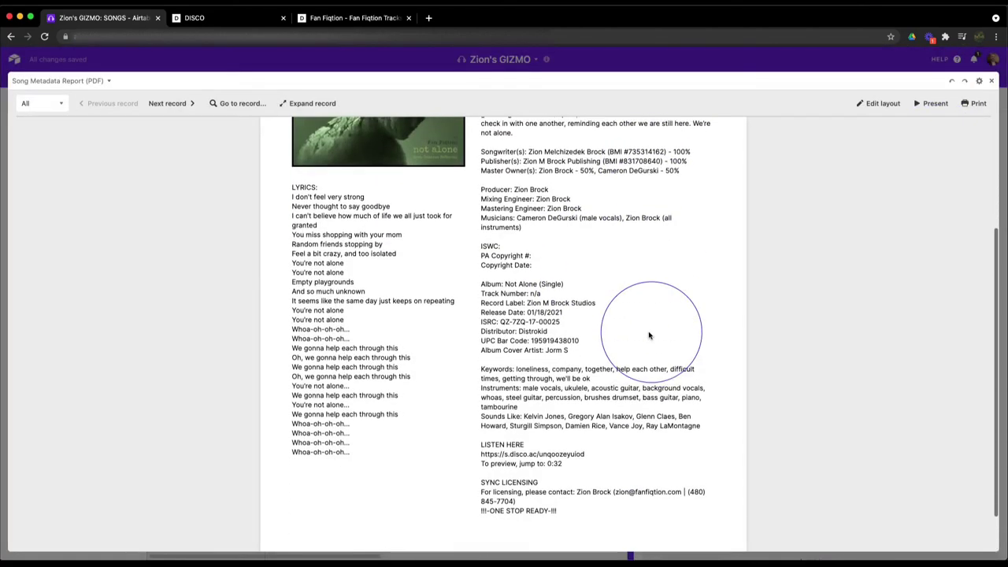
scroll(647, 338, "up", 5)
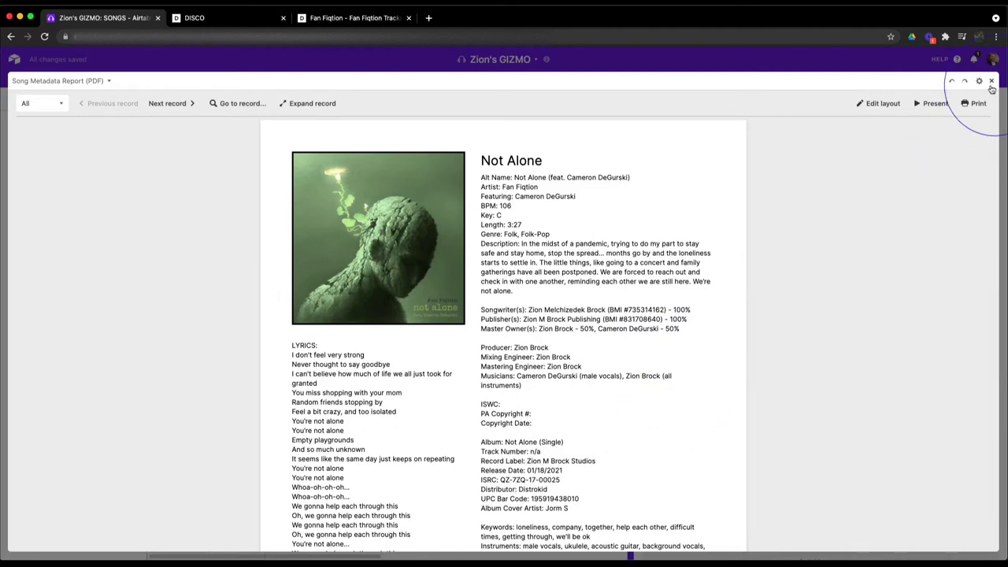
scroll(573, 319, "down", 4)
scroll(629, 314, "up", 5)
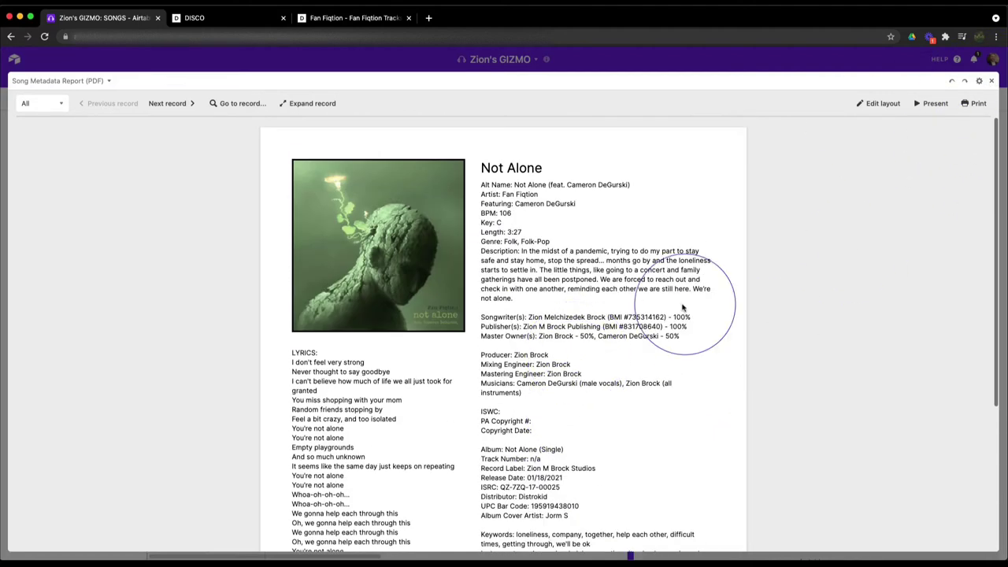
left_click(991, 80)
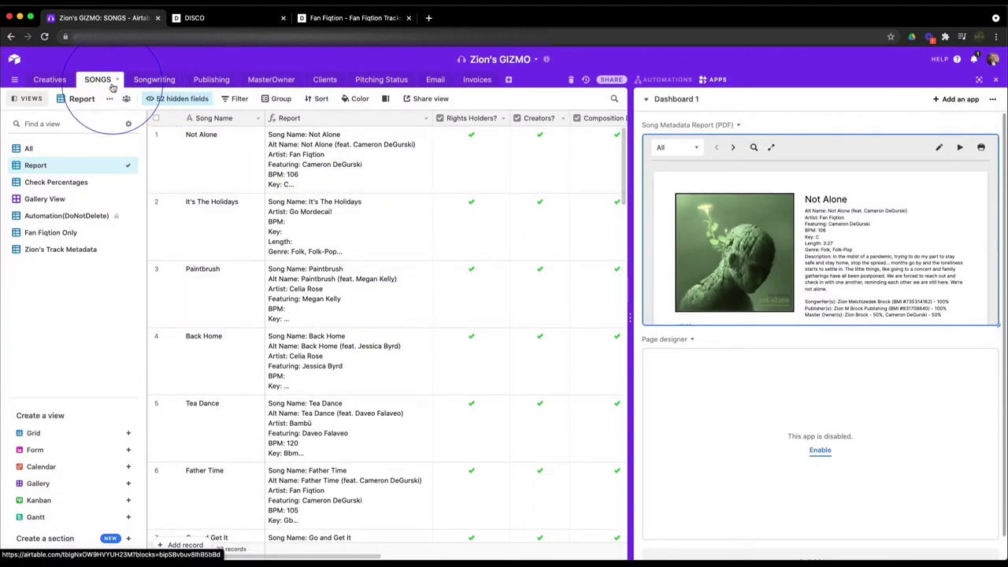
Open the Creatives table and hide the apps dashboard to view the songwriter and publisher fields.
left_click(50, 79)
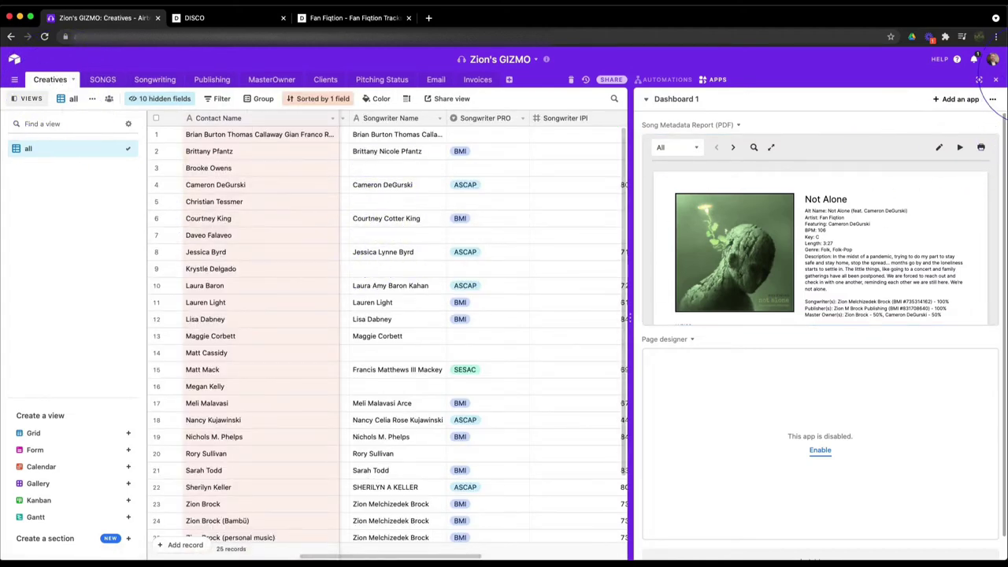
left_click(995, 81)
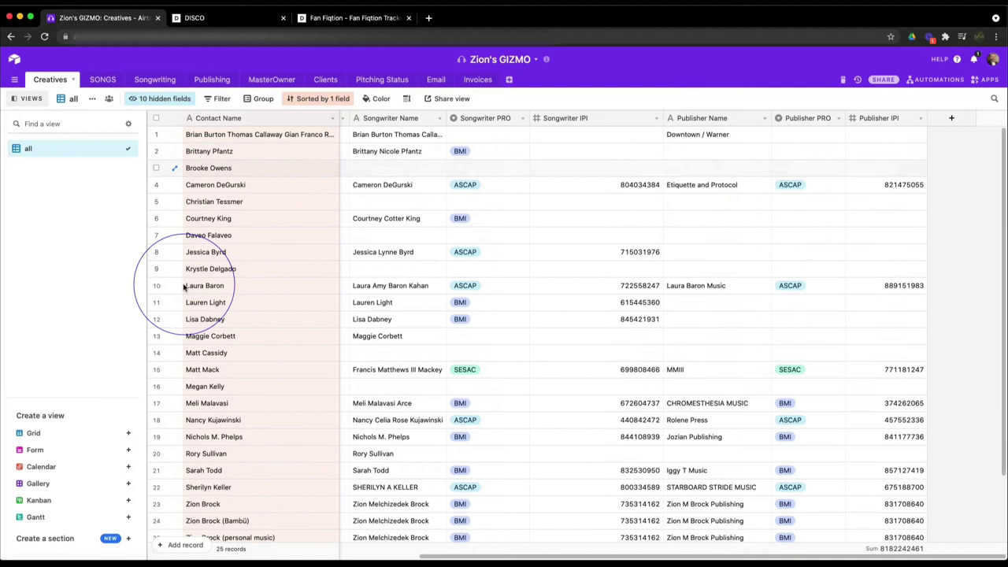
Open the SONGS table's All view and examine its artist, featuring, songwriter, publisher and master owner fields.
left_click(101, 80)
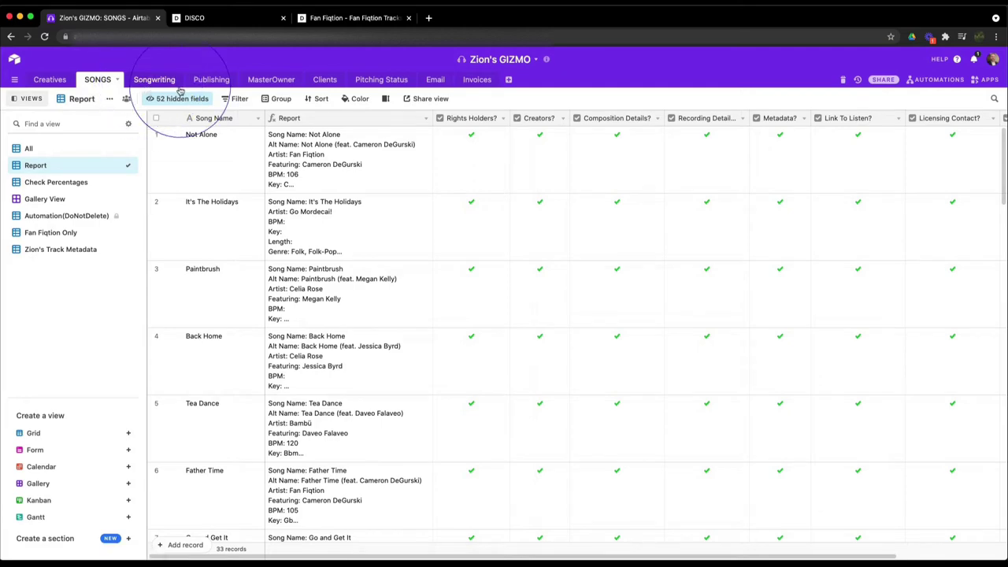
left_click(27, 148)
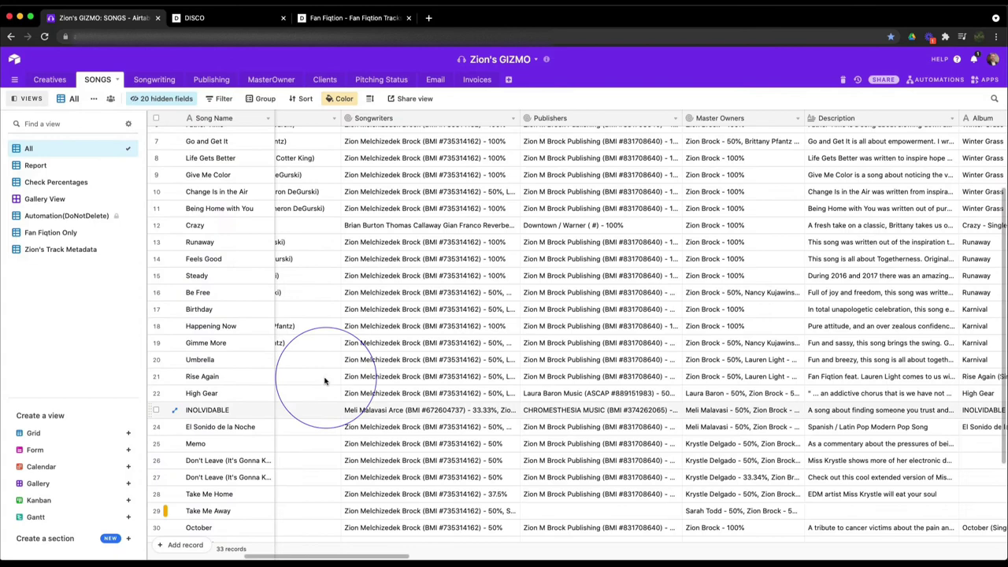
scroll(311, 315, "left", 10)
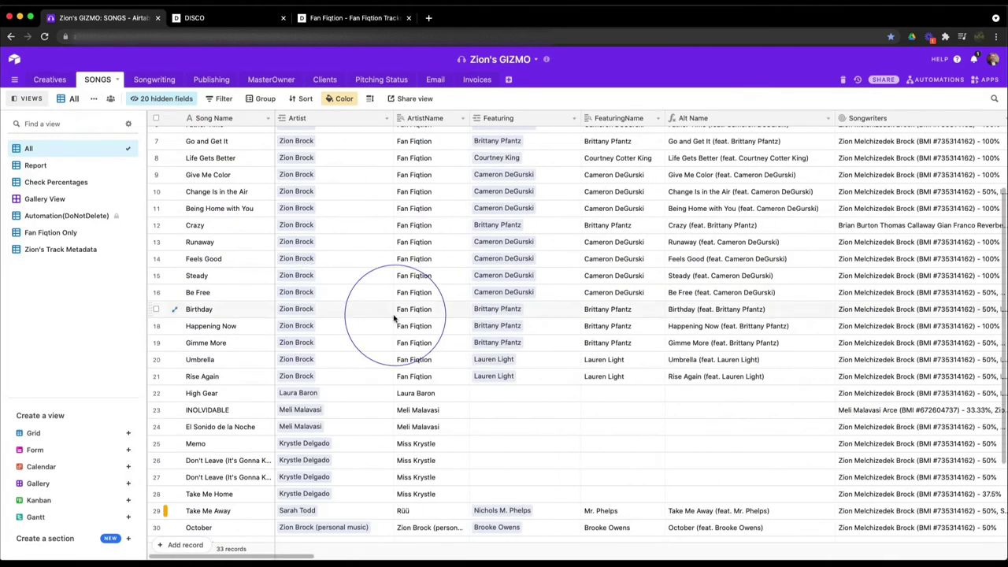
scroll(441, 323, "right", 4)
scroll(425, 323, "left", 4)
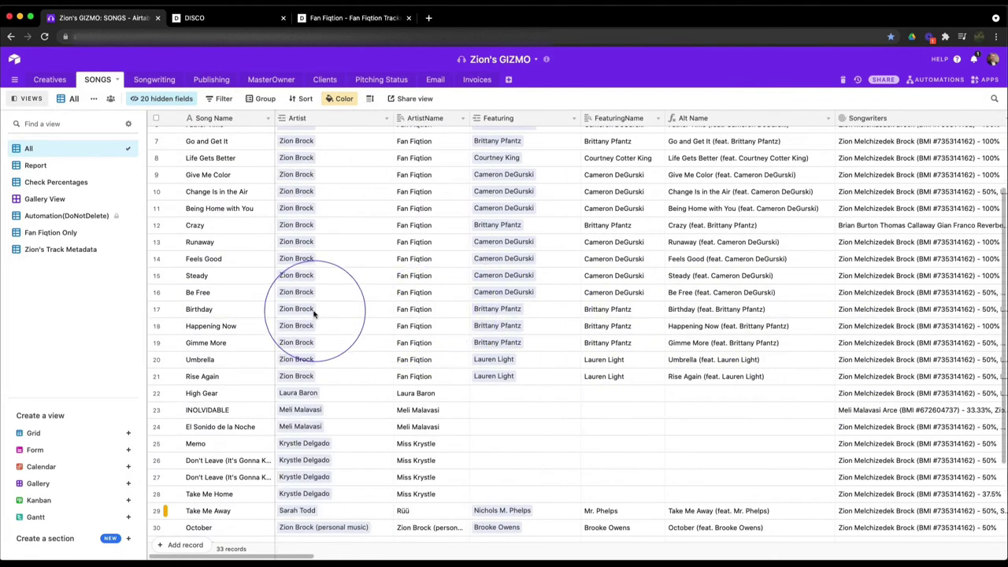
Examine the SONGS table's featuring, songwriter, publisher and master owner fields, and the Songwriting, Publishing and MasterOwner tables.
scroll(567, 307, "right", 5)
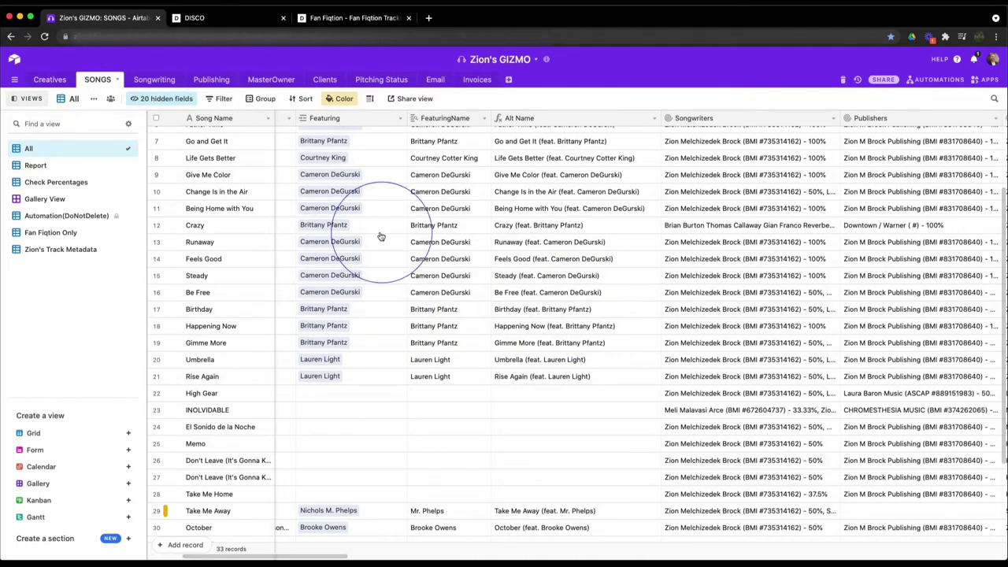
scroll(791, 325, "right", 4)
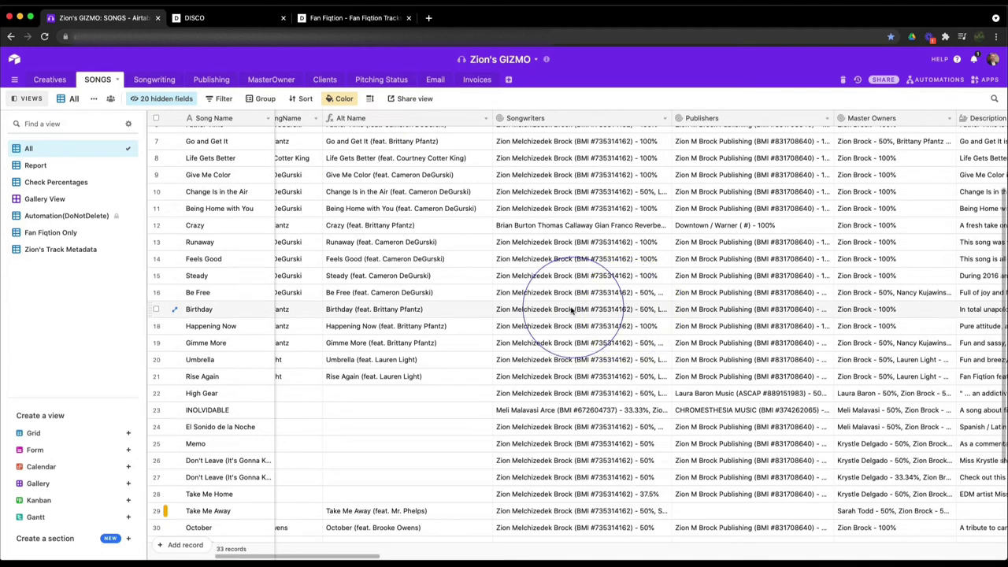
left_click(158, 79)
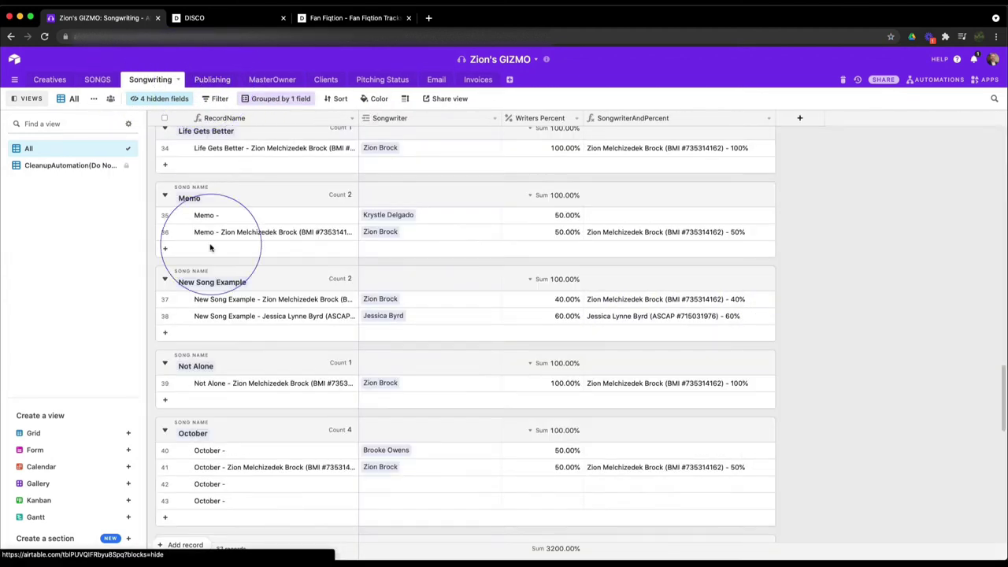
left_click(207, 80)
left_click(267, 82)
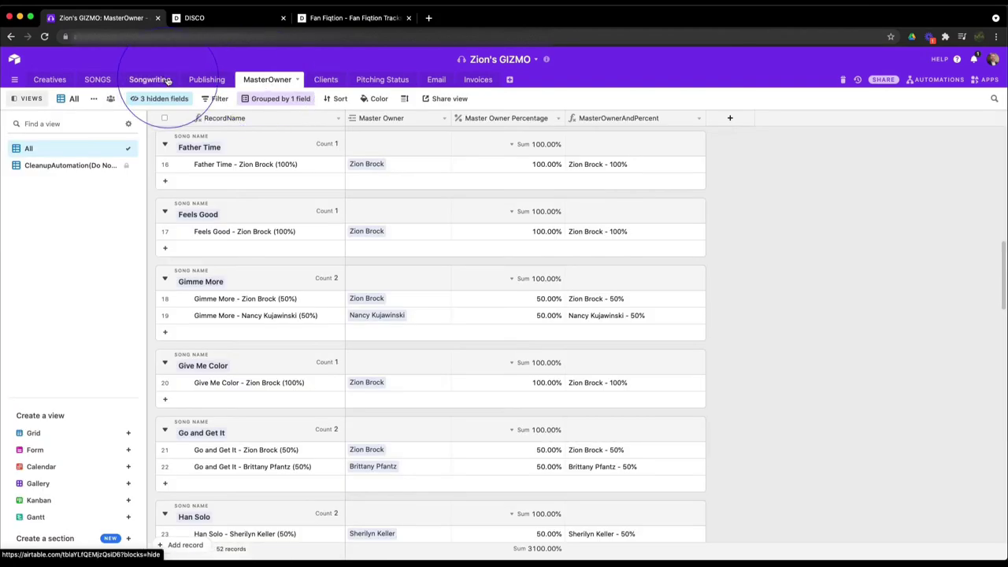
left_click(149, 80)
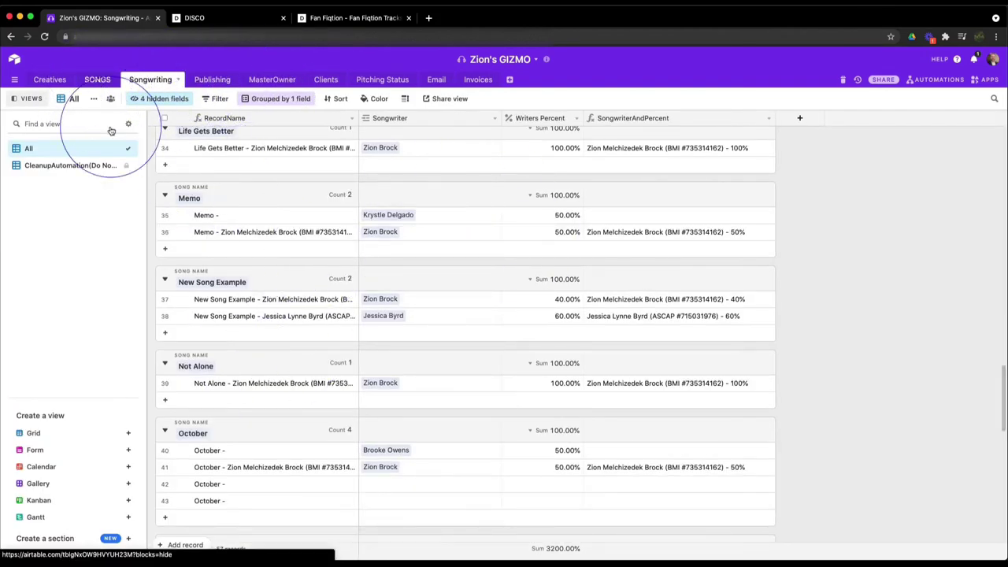
Return to the SONGS table, expand the Songwriters field of Birthday to read its full splits, and close it.
left_click(96, 82)
scroll(677, 334, "right", 2)
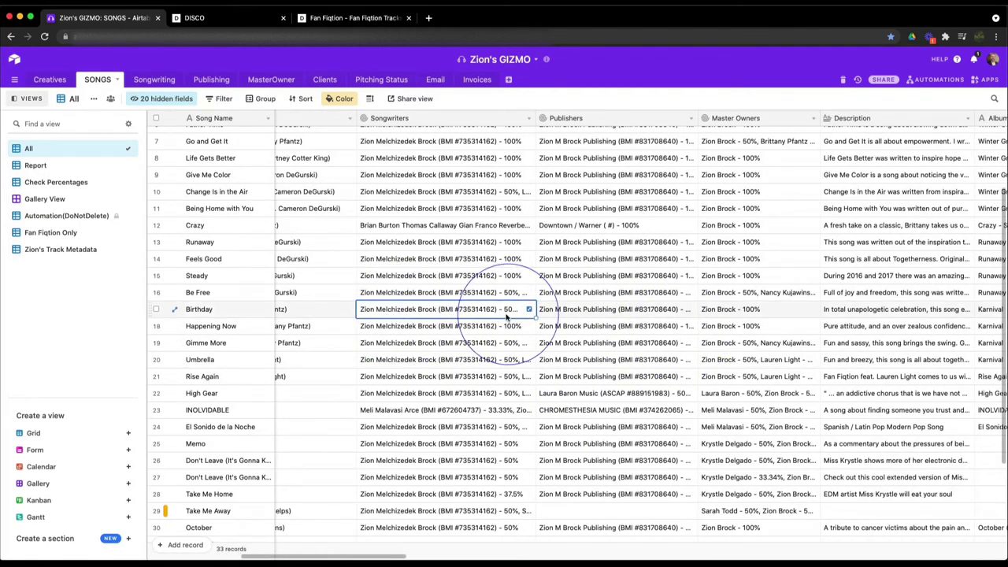
left_click(531, 311)
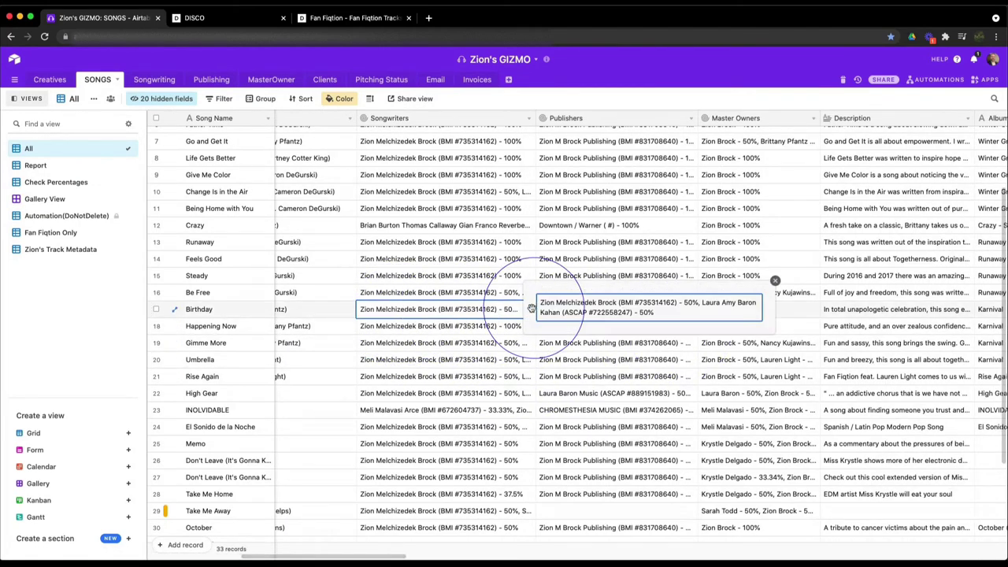
left_click(775, 281)
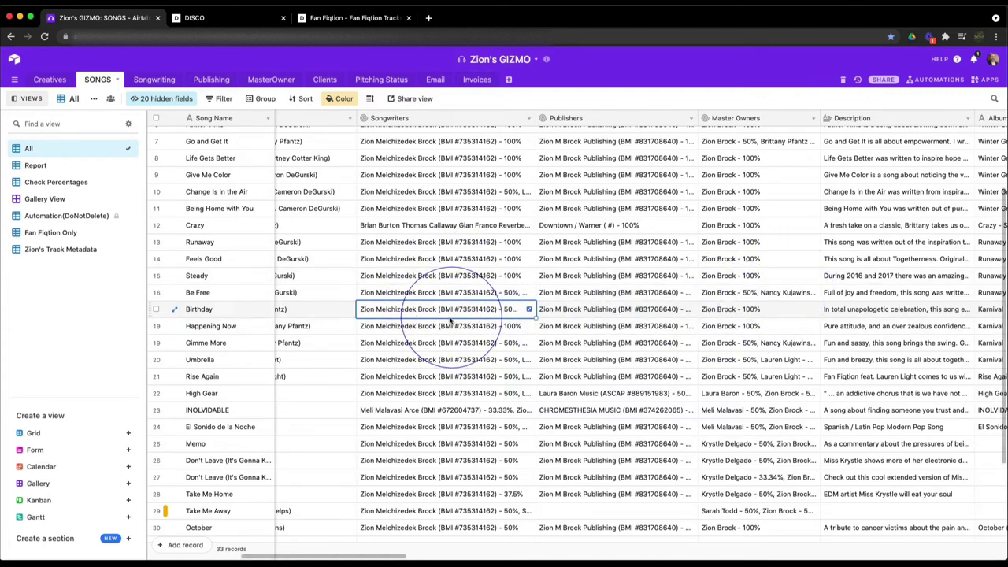
Set the row height of the SONGS table's All view to Tall and select the Songwriters field of Change Is in the Air.
left_click(370, 99)
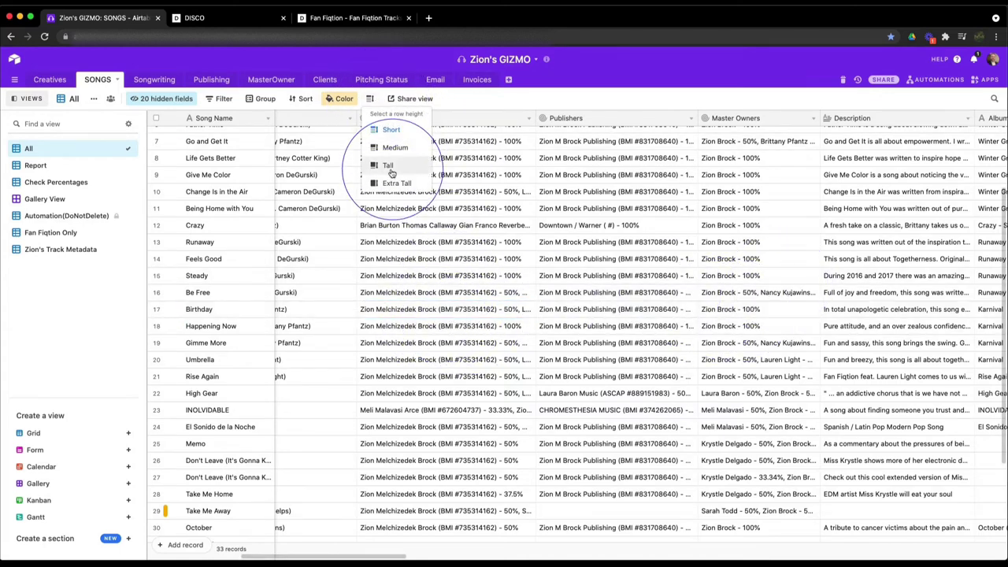
left_click(389, 167)
left_click(402, 296)
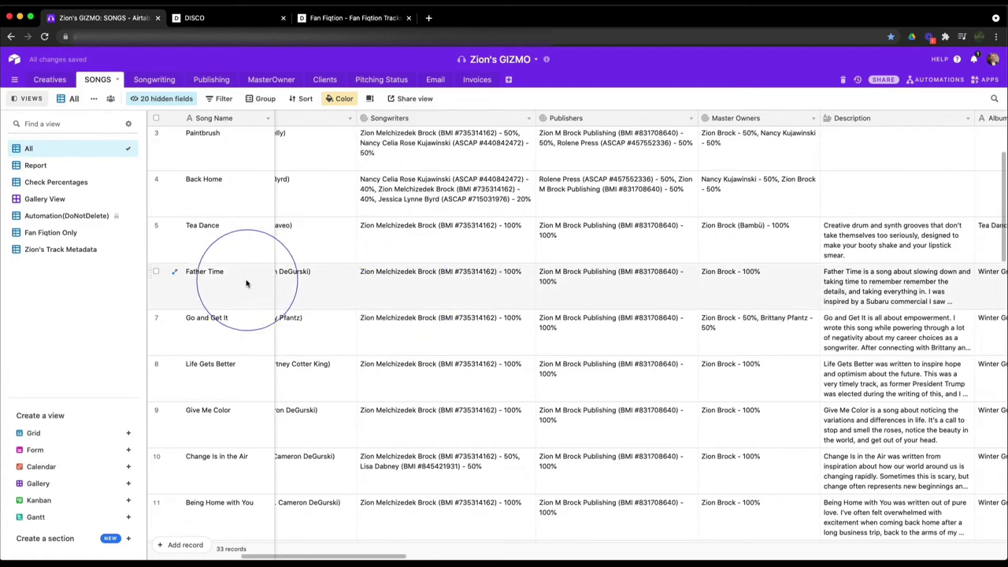
scroll(371, 371, "down", 2)
left_click(421, 417)
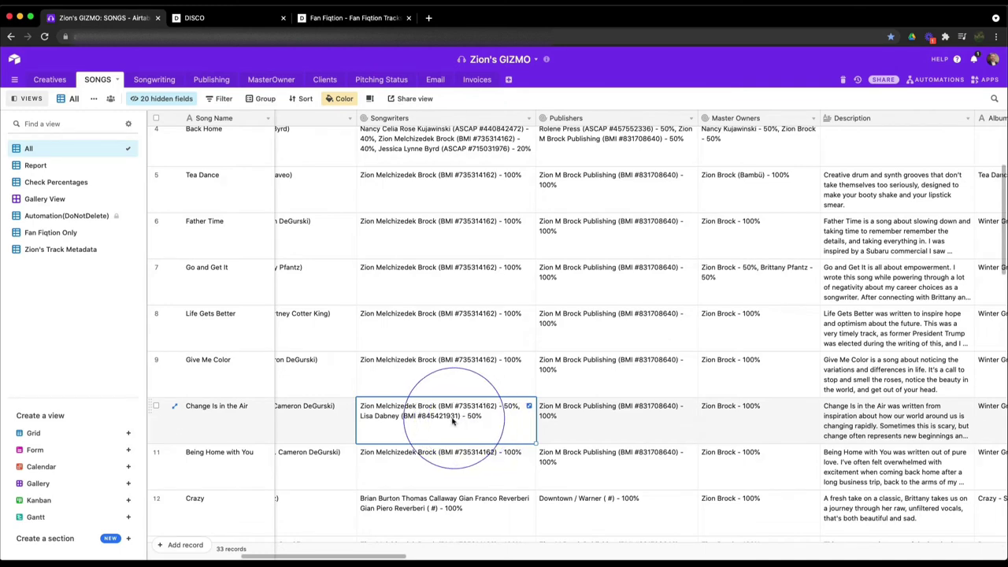
Review the grouped percentages in the Songwriting, Publishing and MasterOwner tables, and return to the SONGS table.
left_click(152, 81)
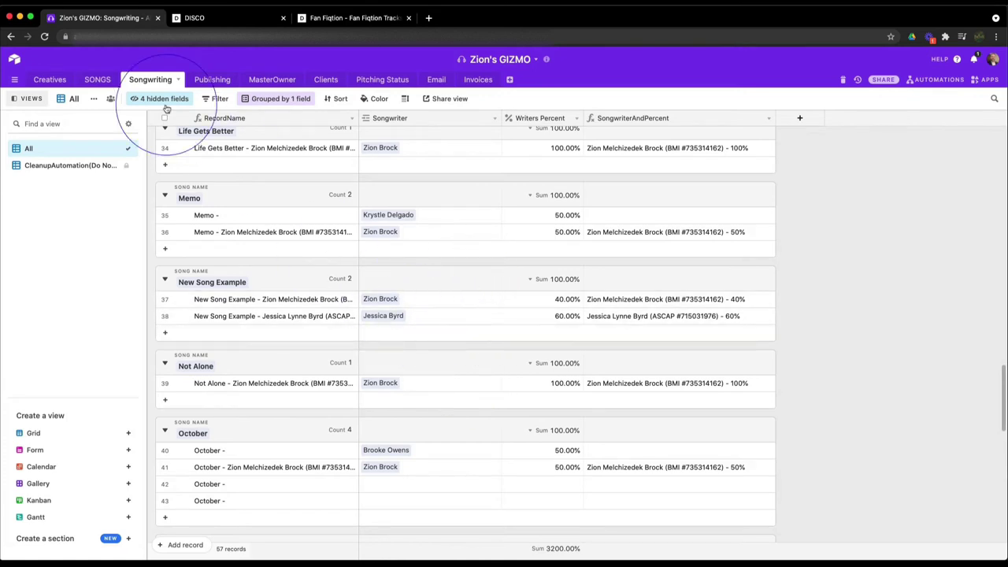
left_click(215, 79)
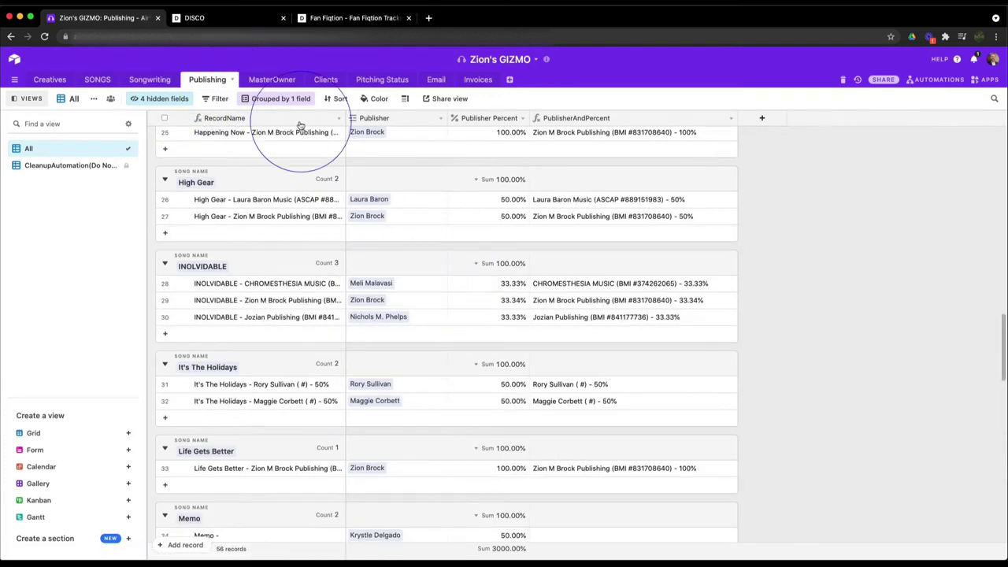
left_click(274, 80)
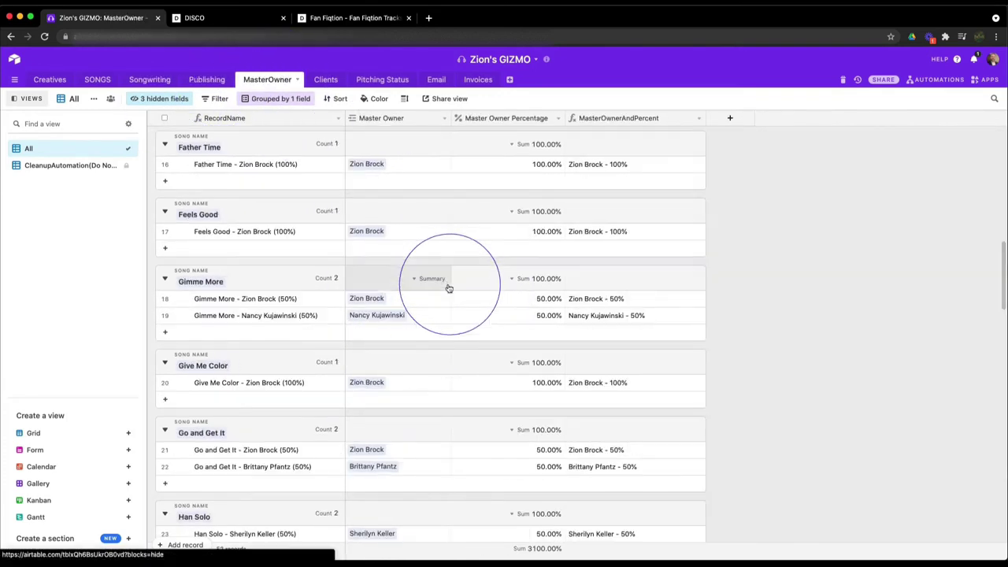
left_click(98, 79)
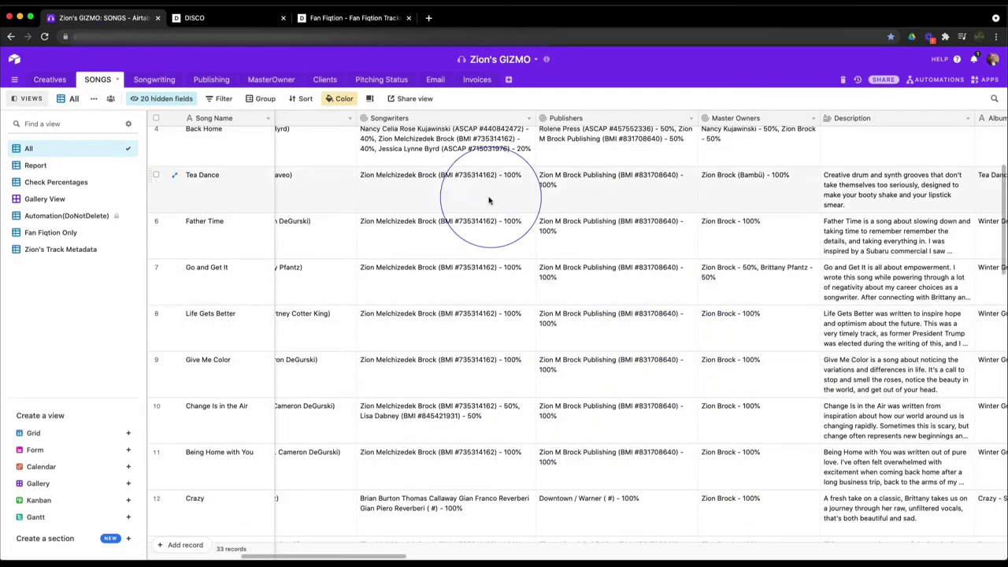
Examine the songs' description, album, release date, keywords, lyrics, instruments, key, BPM and personal notes fields.
scroll(607, 428, "right", 5)
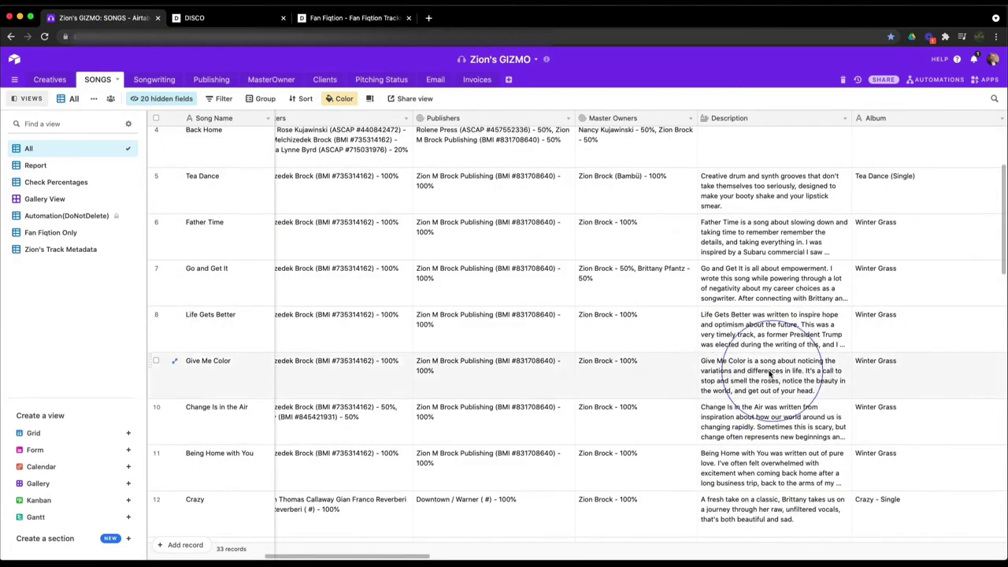
scroll(675, 346, "right", 3)
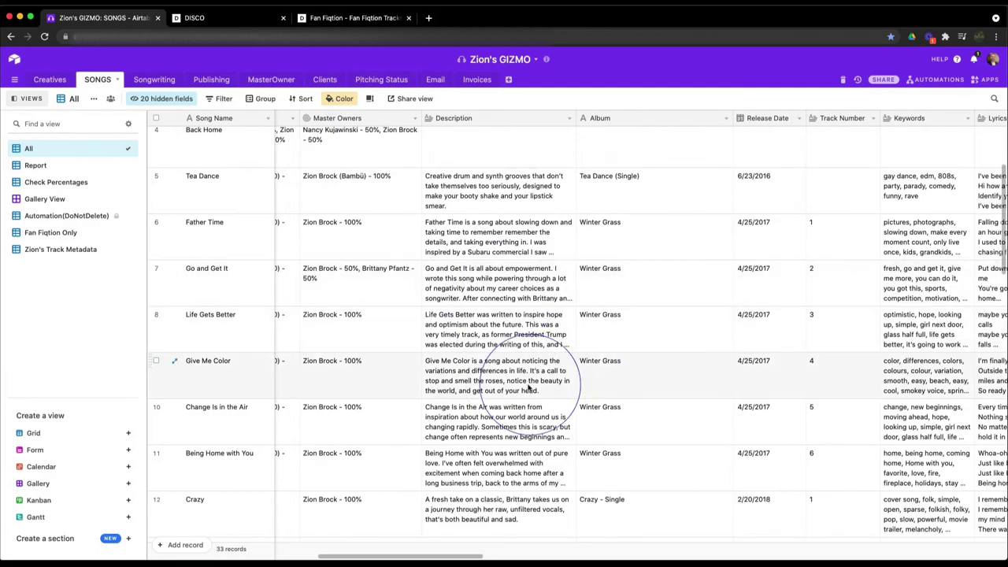
scroll(758, 358, "right", 5)
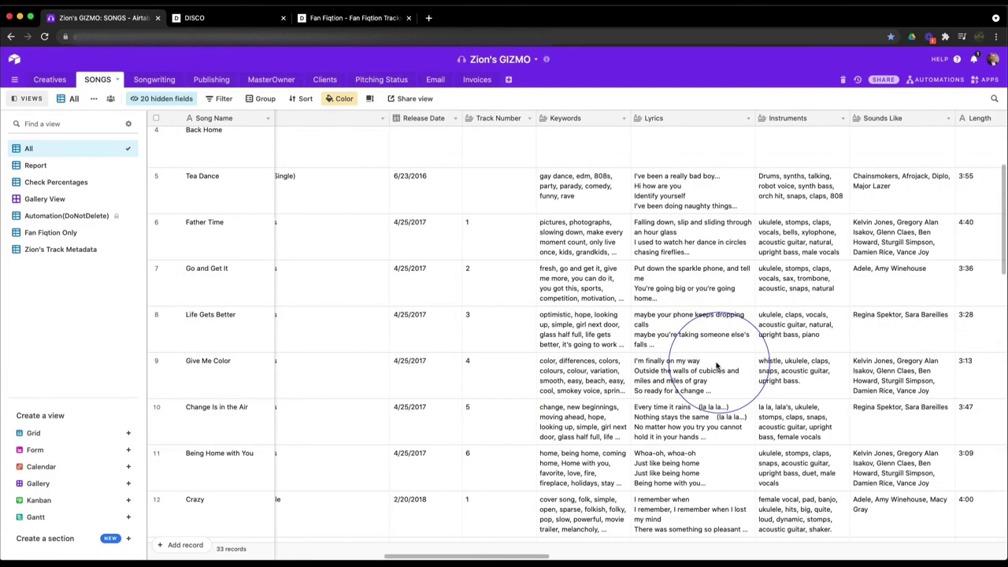
scroll(719, 365, "right", 5)
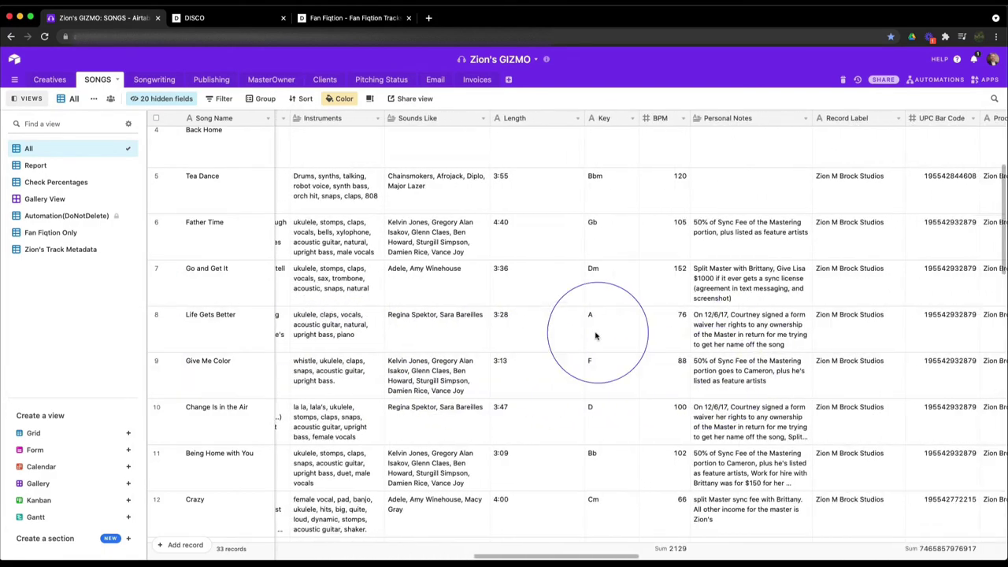
scroll(628, 388, "right", 5)
Examine the songs' engineer, musician, ISRC, copyright, cover art, listen link, licensing contact, genre and PDF agreement fields.
scroll(645, 386, "down", 2)
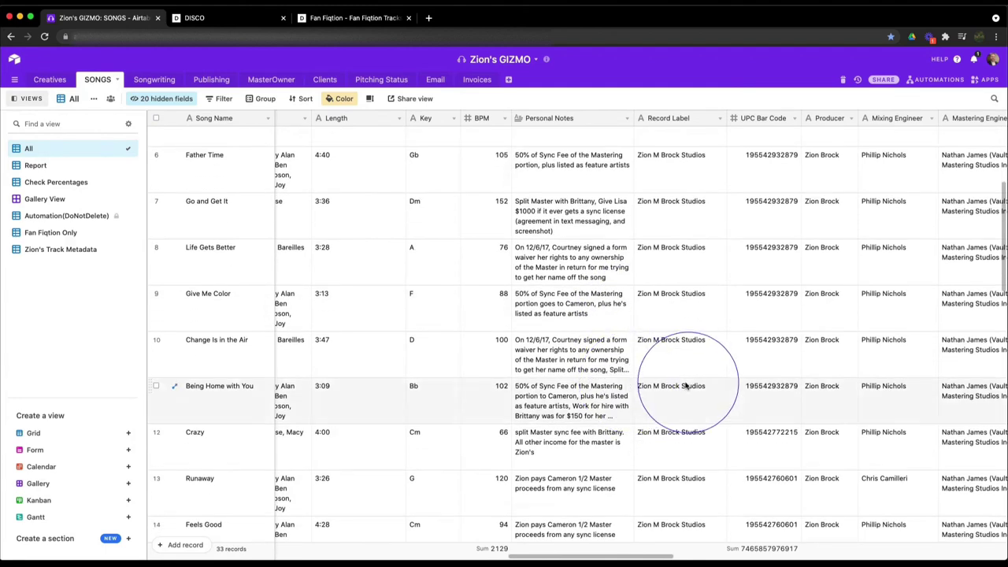
scroll(682, 386, "right", 5)
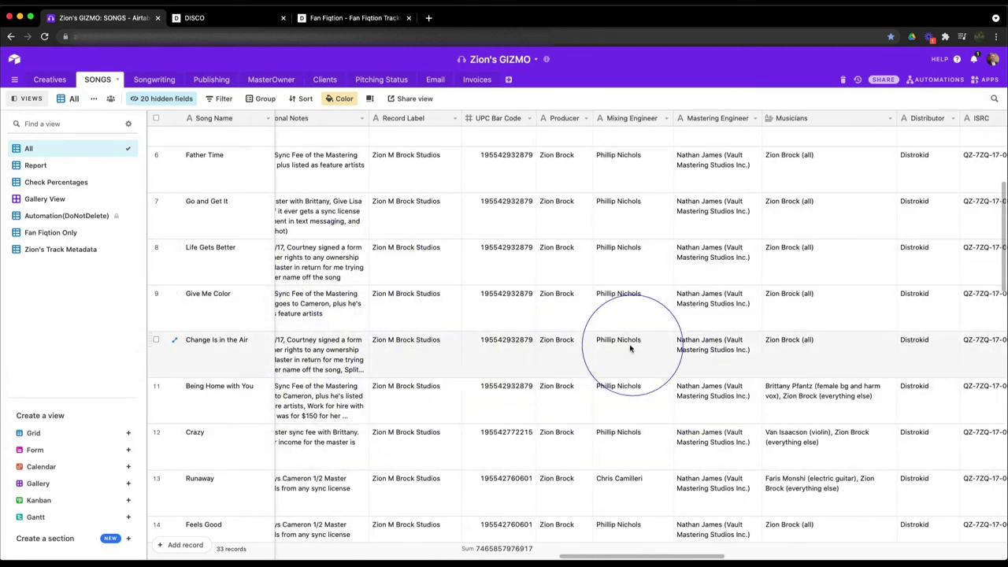
scroll(829, 367, "right", 10)
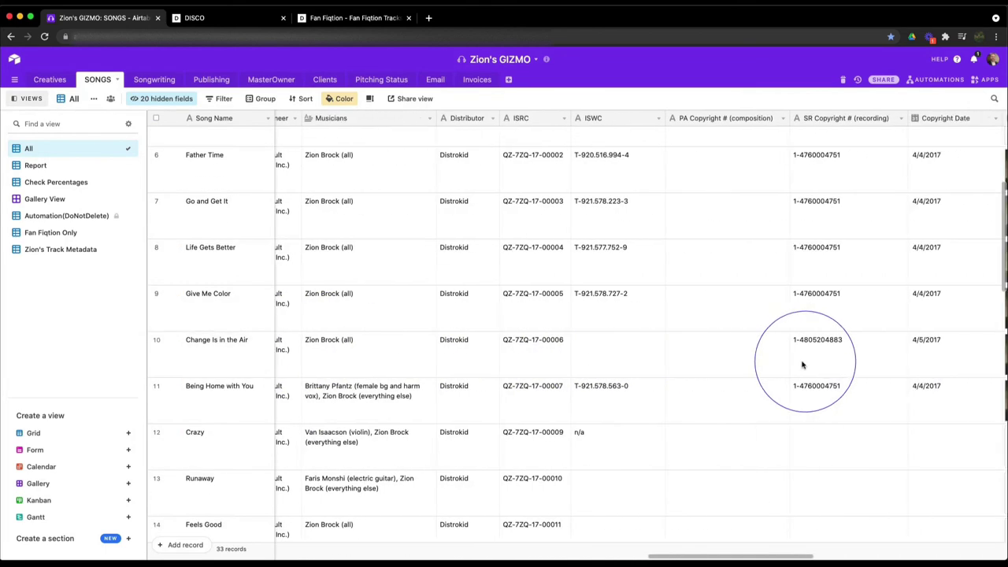
scroll(768, 374, "right", 3)
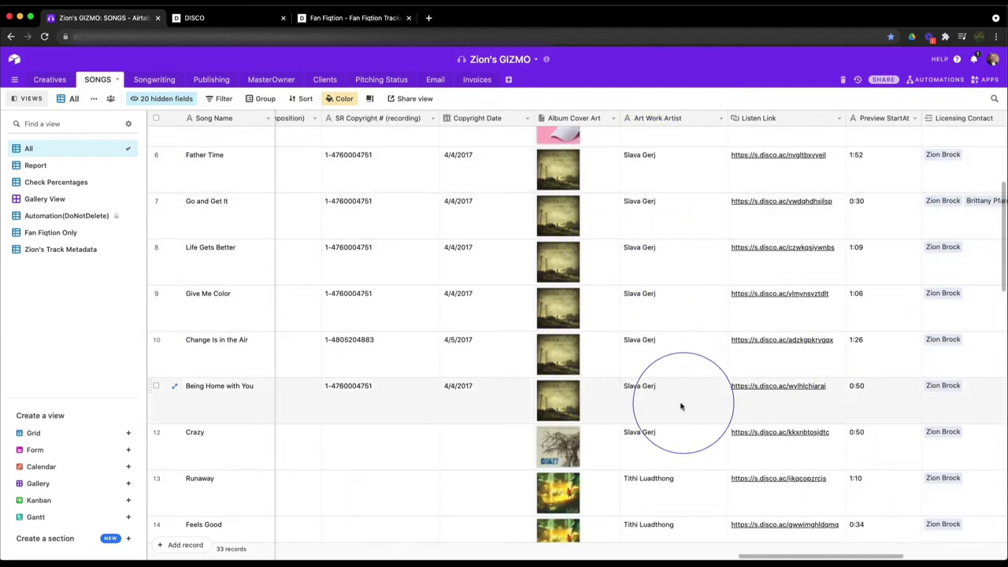
scroll(680, 407, "right", 12)
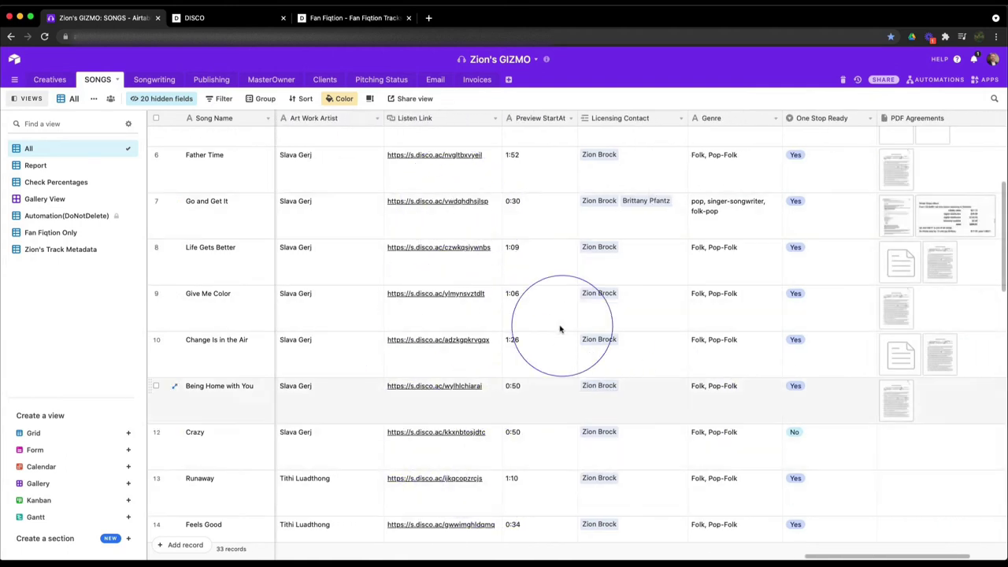
scroll(619, 415, "right", 6)
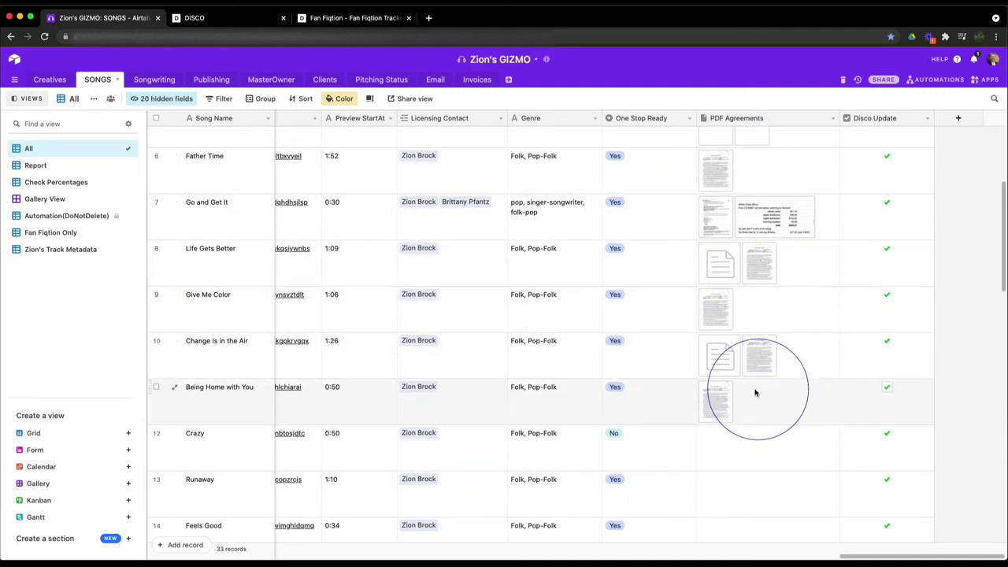
Open the SONGS table's Report view and expand Not Alone's Report field to read its sections from song details to lyrics.
left_click(81, 167)
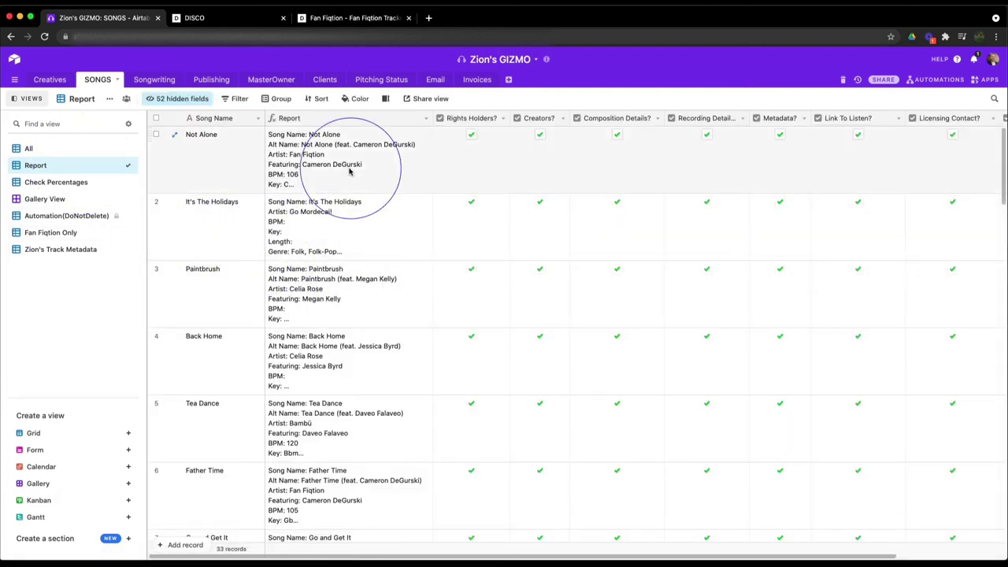
left_click(417, 152)
left_click(426, 135)
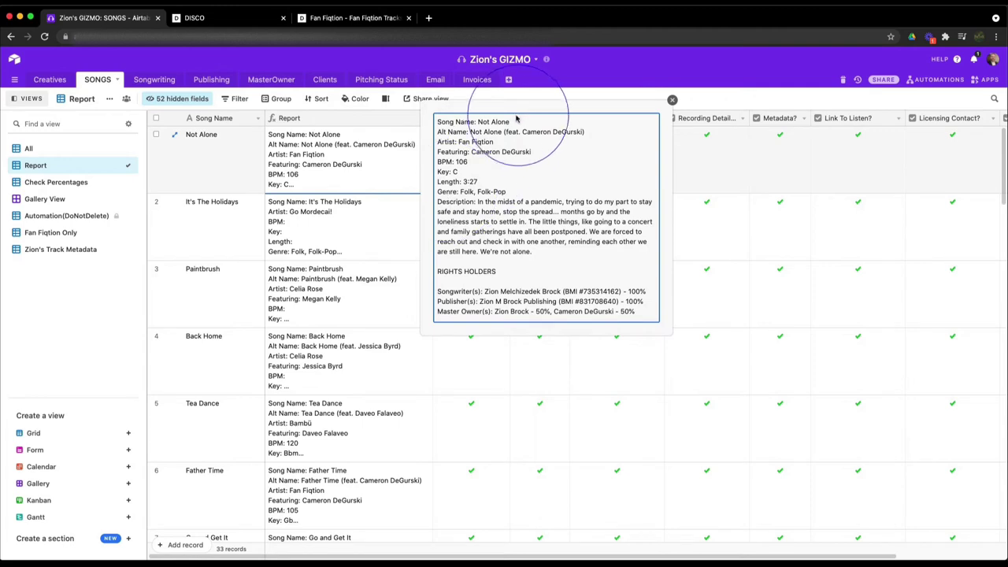
scroll(233, 229, "down", 15)
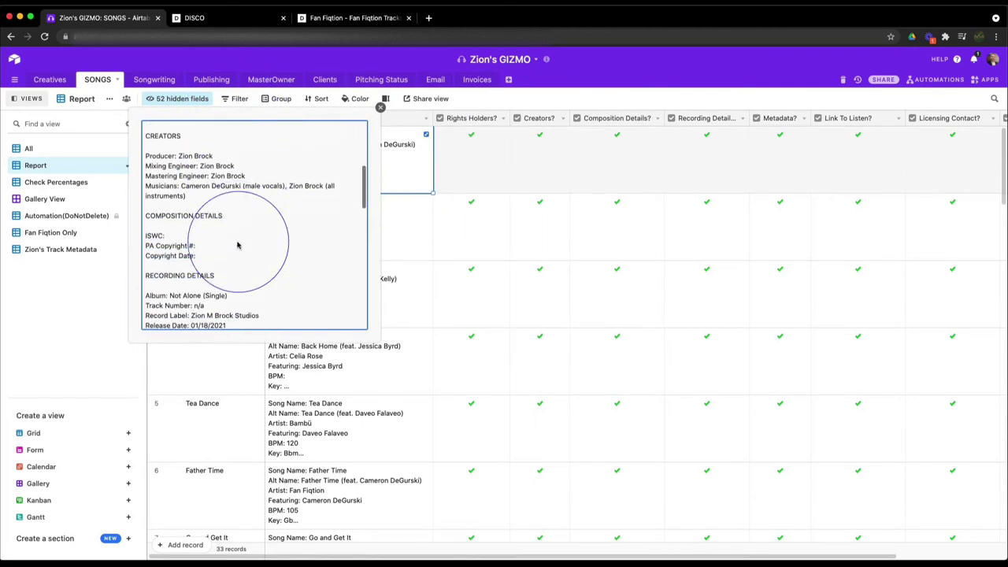
scroll(240, 244, "down", 10)
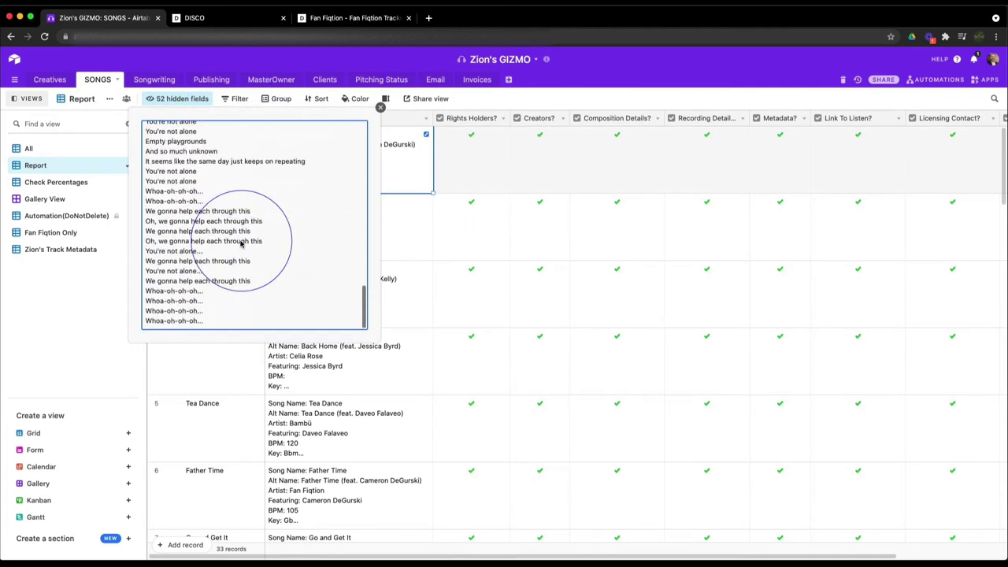
scroll(259, 236, "up", 20)
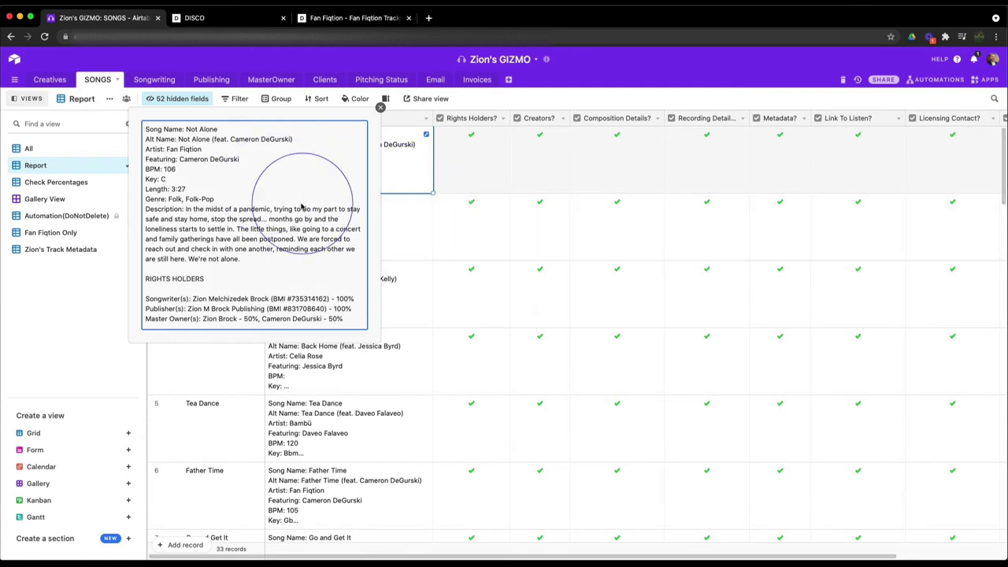
scroll(228, 221, "down", 3)
scroll(233, 226, "down", 1)
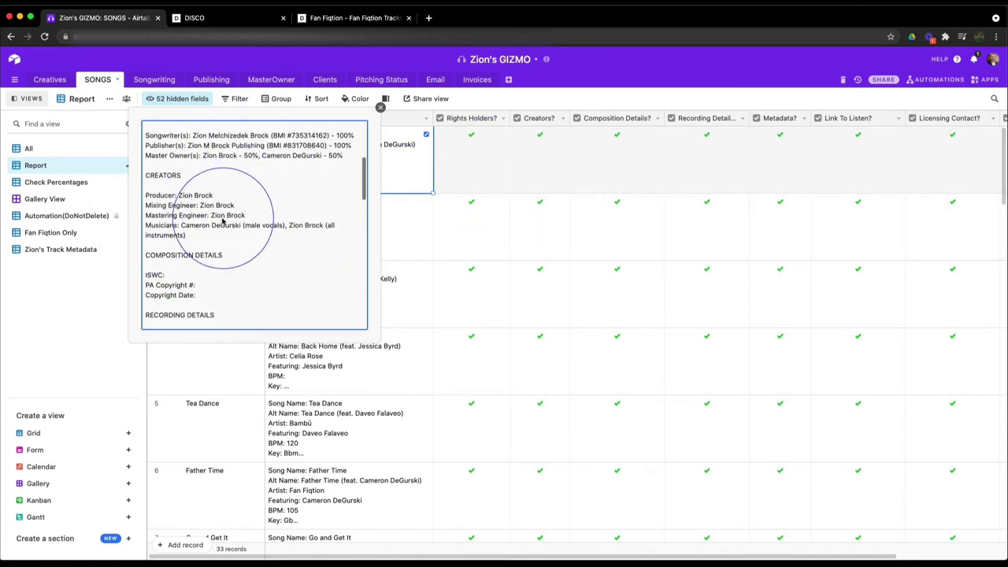
Uncheck Not Alone's Recording Details and Link To Listen options, and review the shortened report text through the lyrics.
scroll(228, 233, "down", 4)
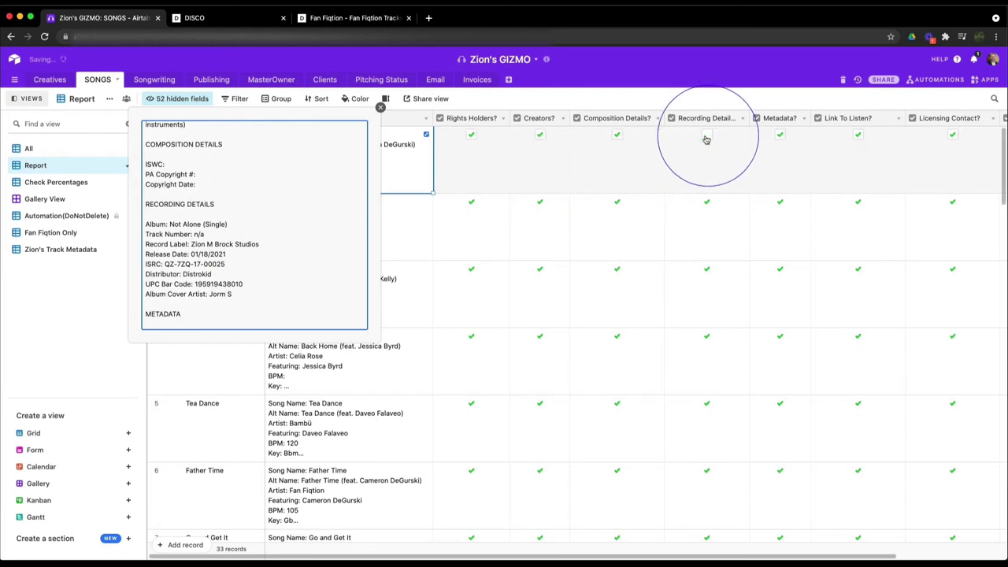
left_click(178, 168)
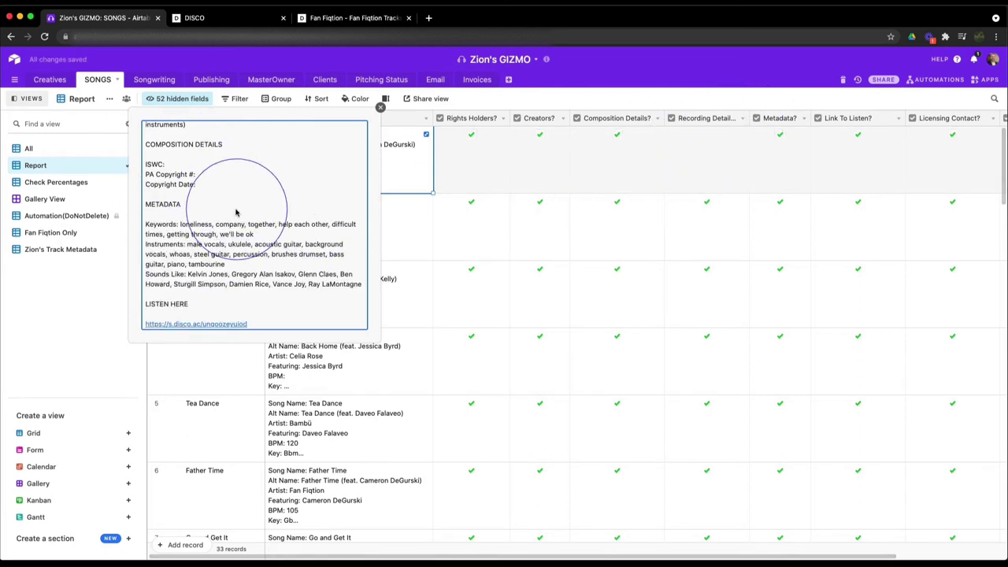
scroll(237, 213, "down", 4)
scroll(238, 216, "up", 2)
scroll(249, 211, "down", 2)
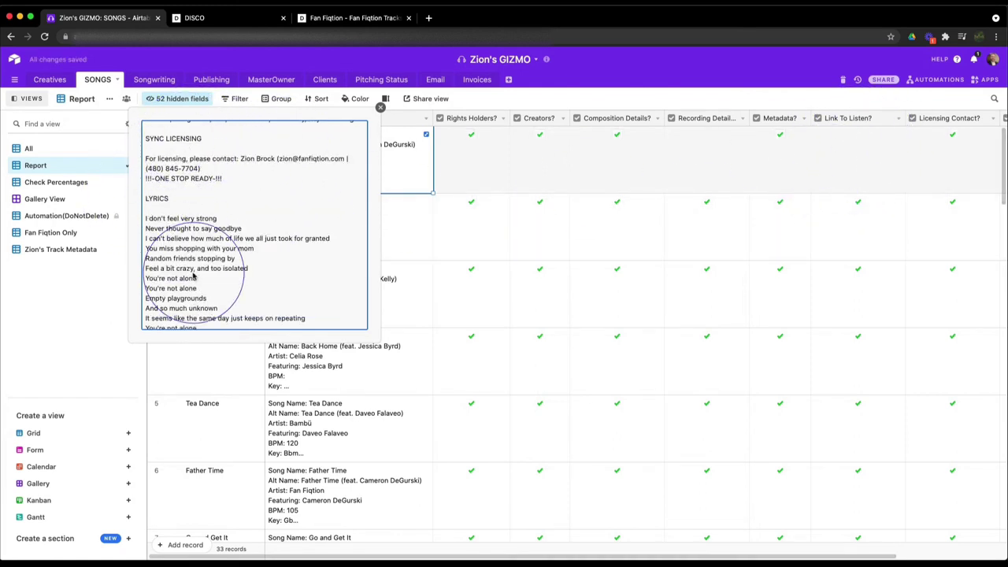
scroll(197, 274, "down", 2)
scroll(204, 260, "up", 15)
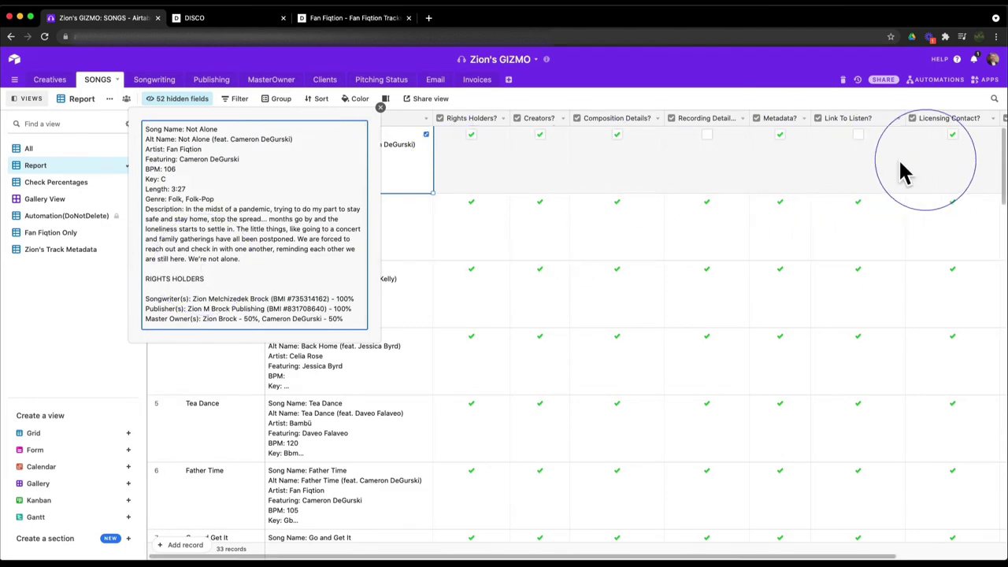
Read Not Alone's metadata and sync licensing report sections, and open the same track's full information in DISCO.
scroll(294, 229, "down", 10)
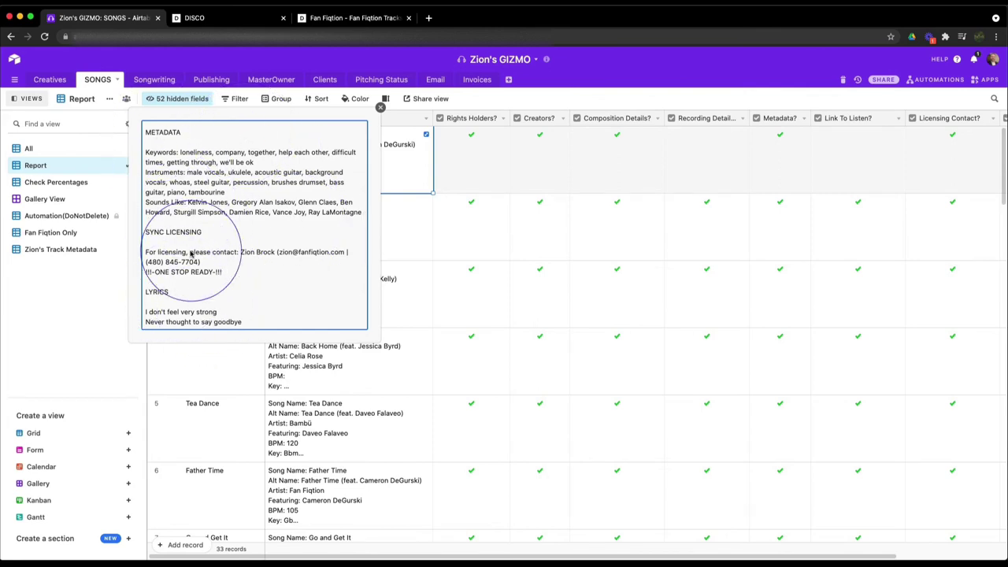
left_click(228, 18)
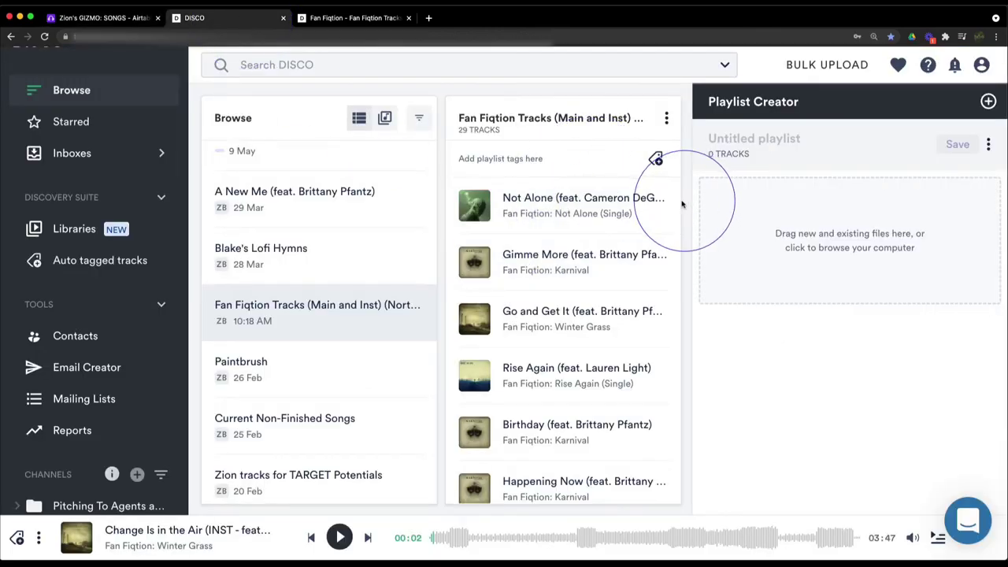
left_click(651, 206)
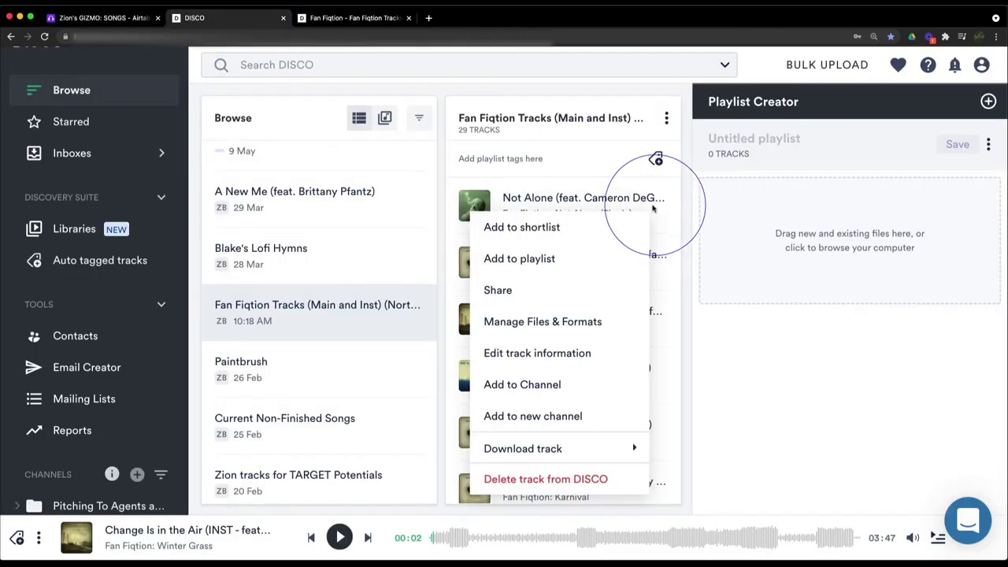
left_click(568, 208)
mouse_move(595, 206)
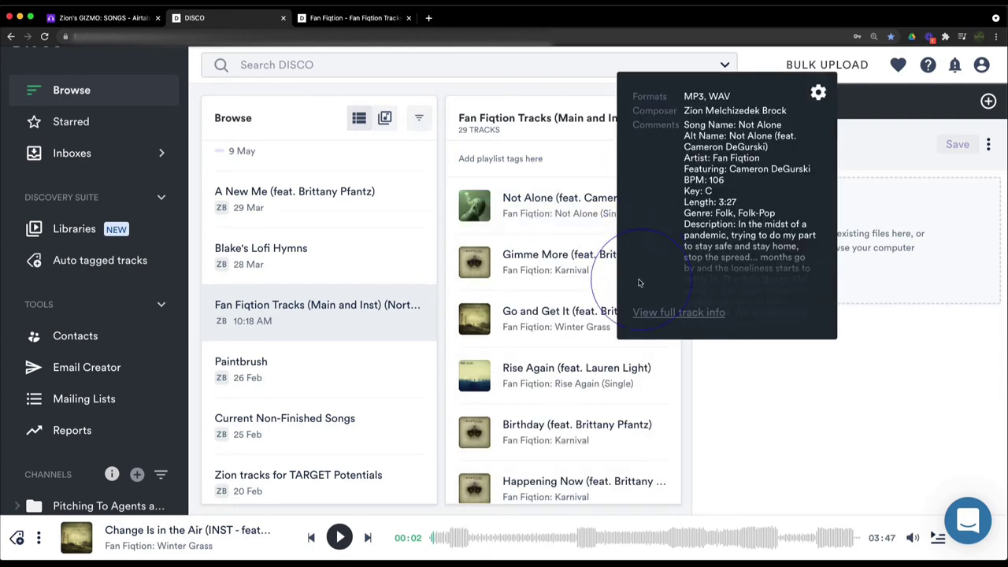
left_click(641, 312)
Review Not Alone's track metadata and the report text in its Comments field, and close the track information.
scroll(315, 338, "down", 5)
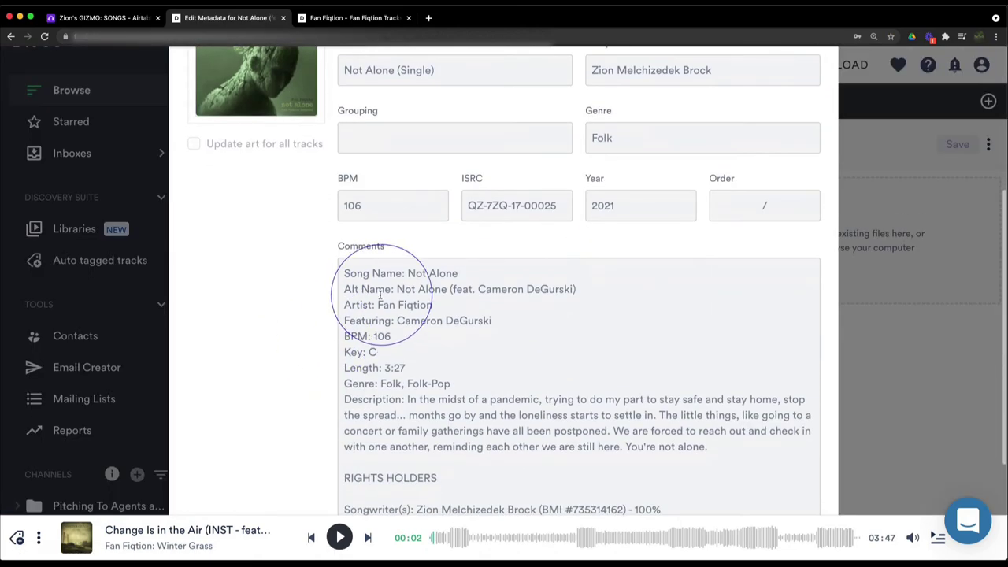
scroll(383, 346, "down", 3)
scroll(315, 382, "down", 2)
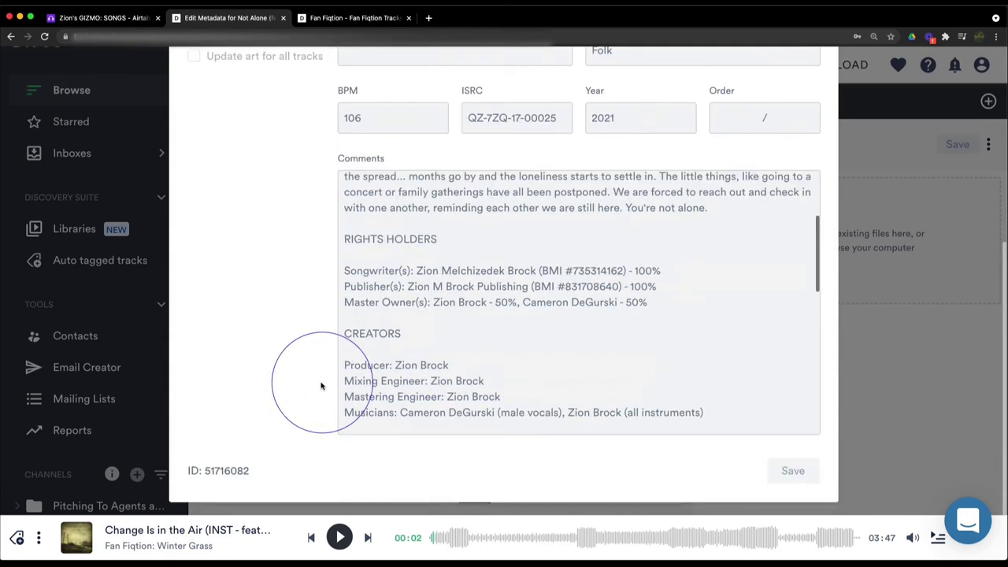
scroll(406, 304, "up", 3)
scroll(315, 237, "up", 3)
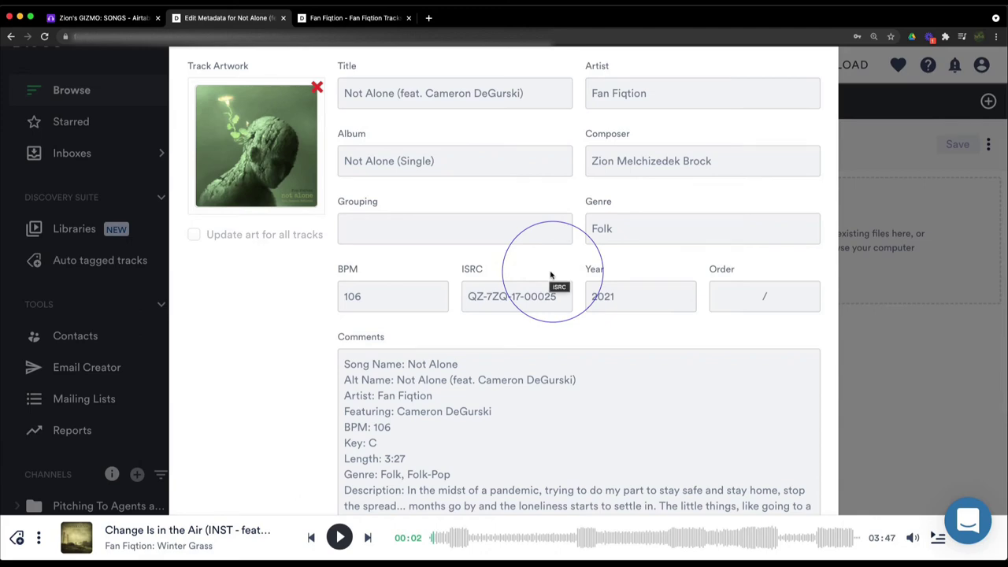
scroll(599, 236, "up", 2)
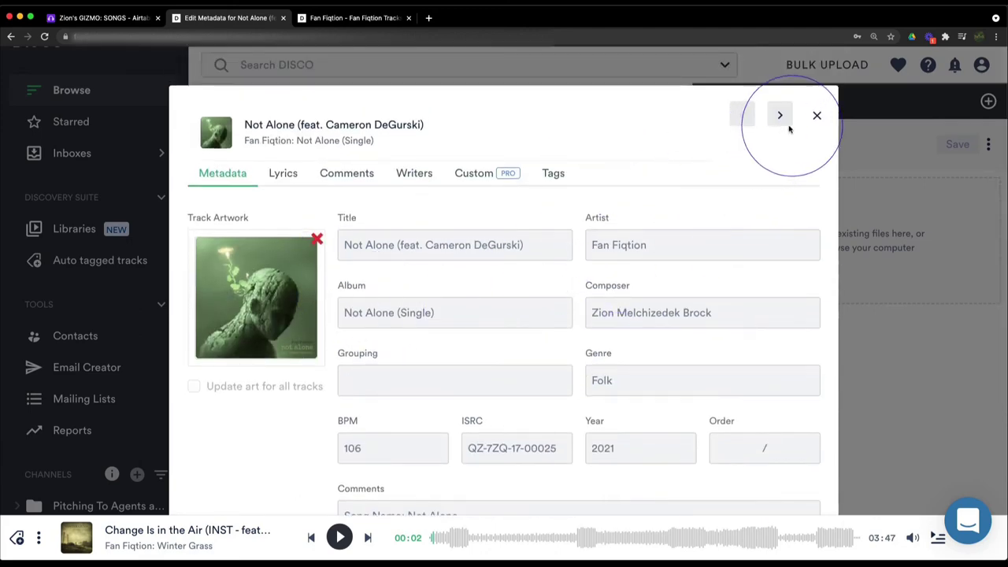
left_click(815, 117)
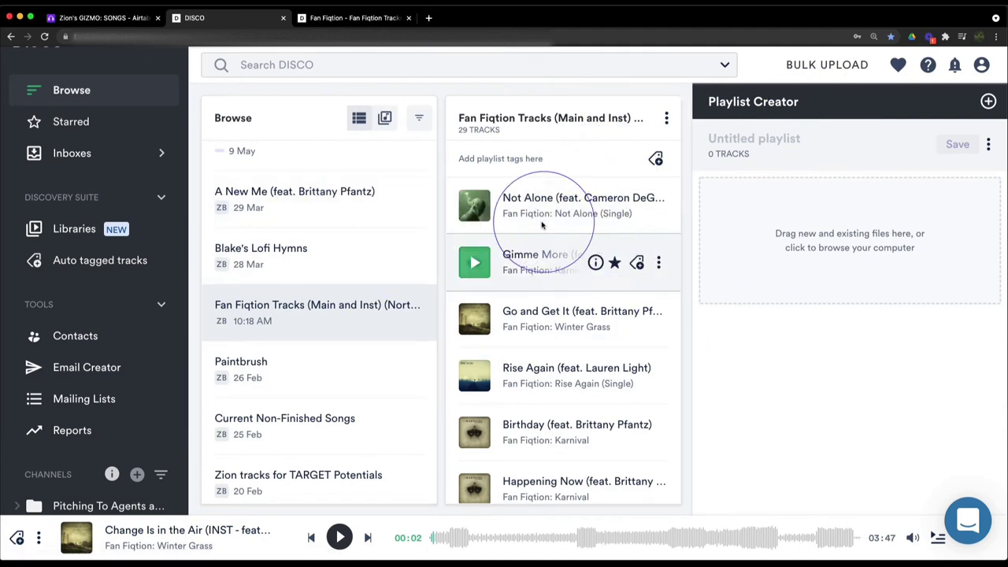
Switch back to Airtable, close Not Alone's expanded report, and look over the Creatives table and the SONGS table's Report view.
left_click(99, 17)
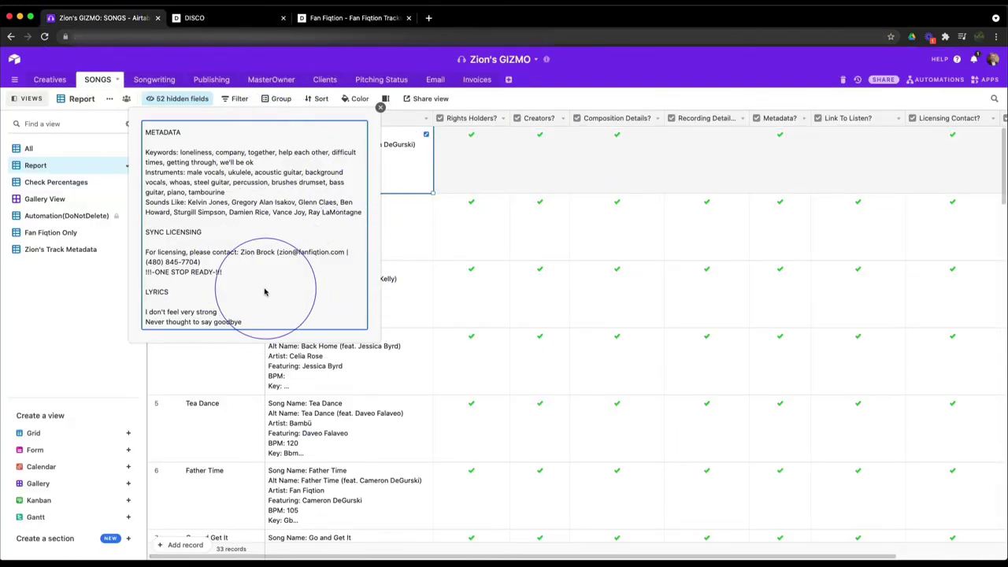
left_click(380, 107)
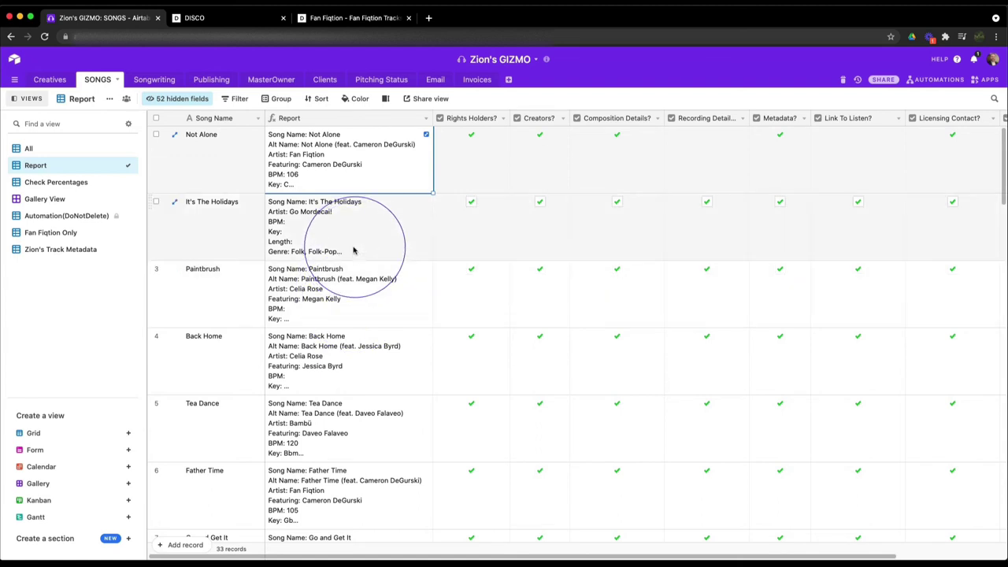
left_click(49, 79)
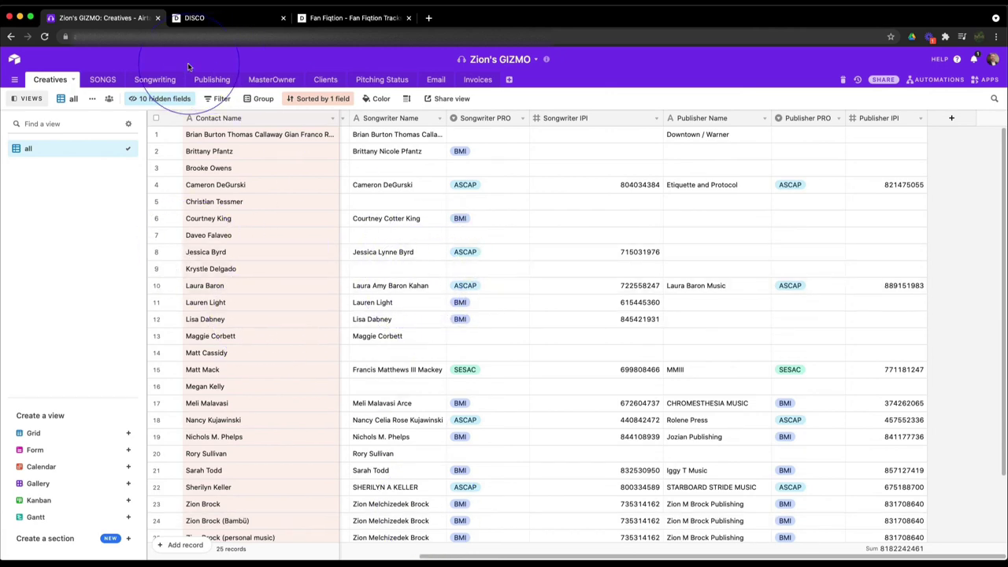
left_click(102, 80)
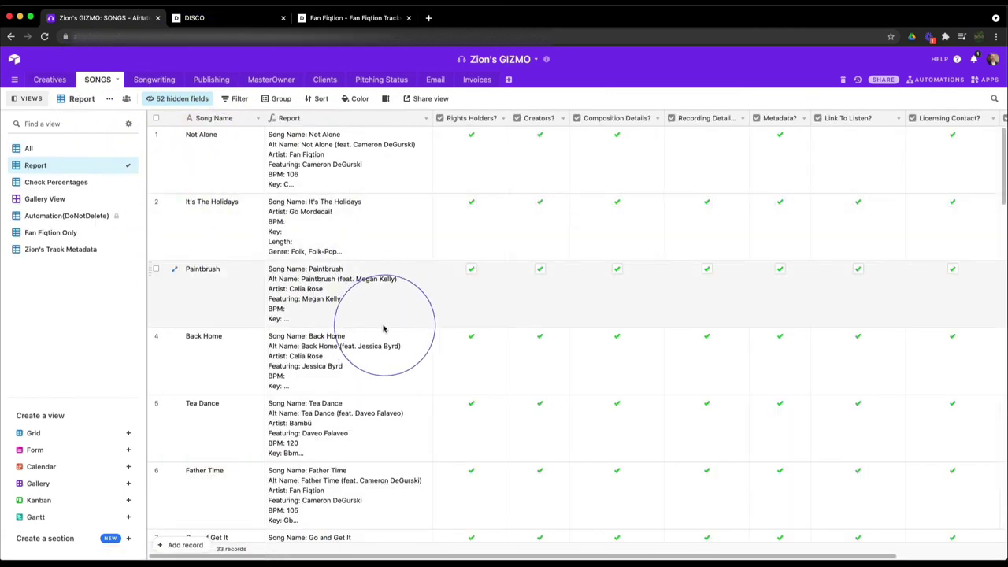
scroll(417, 299, "down", 4)
scroll(405, 307, "up", 4)
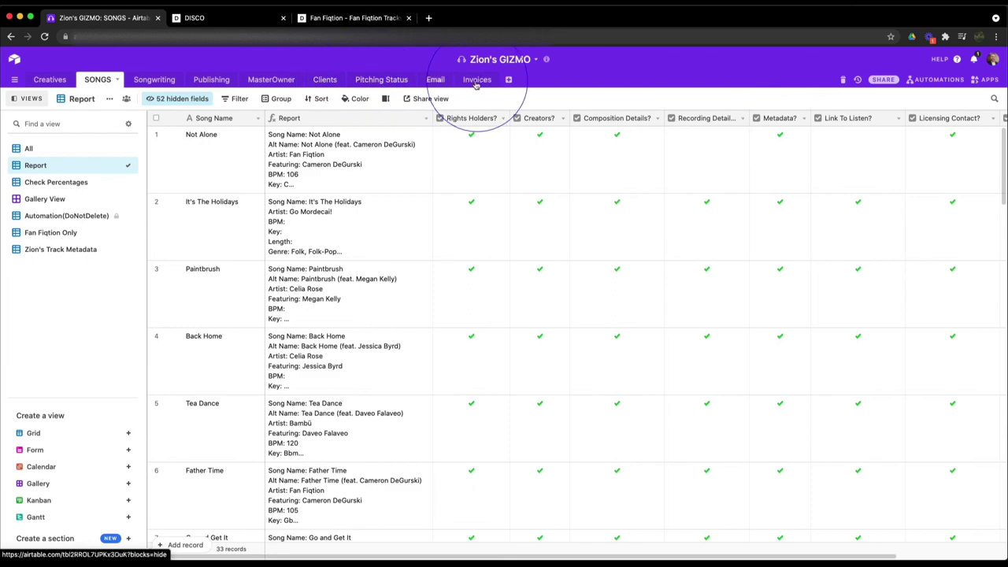
Examine Not Alone's pitching status per client in the Pitching Status table's Per Song view, and return to the SONGS table.
left_click(382, 81)
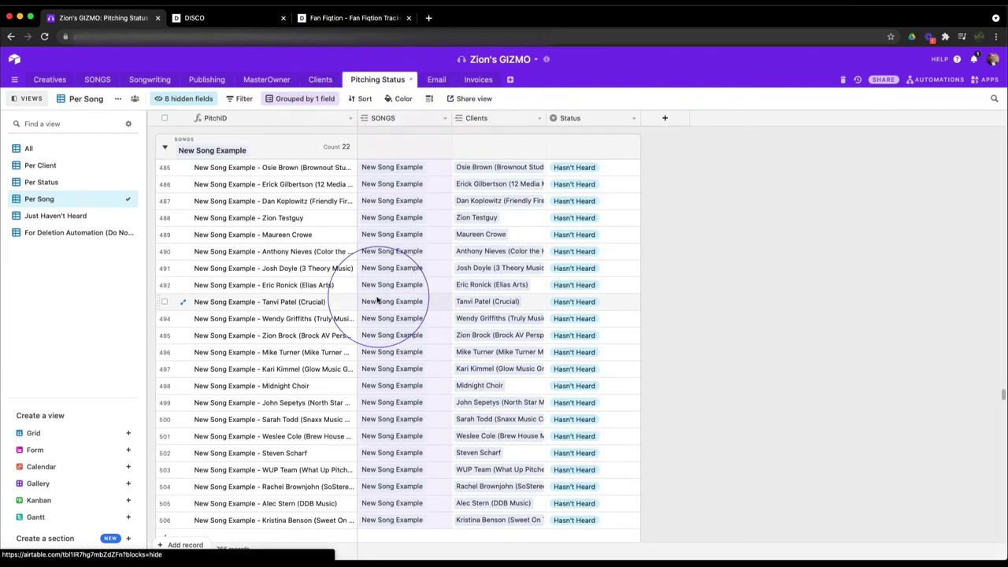
scroll(377, 300, "down", 1)
scroll(377, 299, "down", 2)
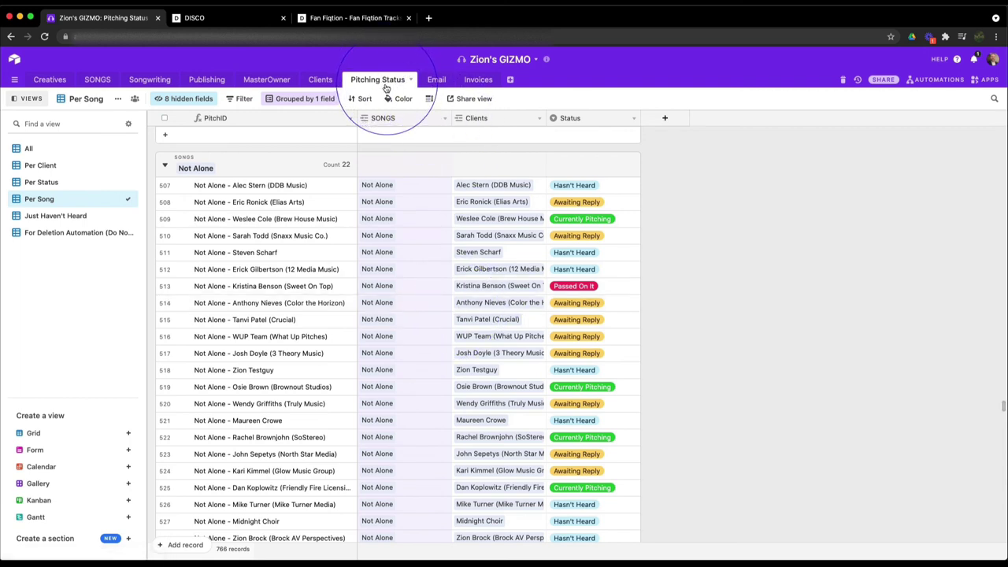
left_click(96, 81)
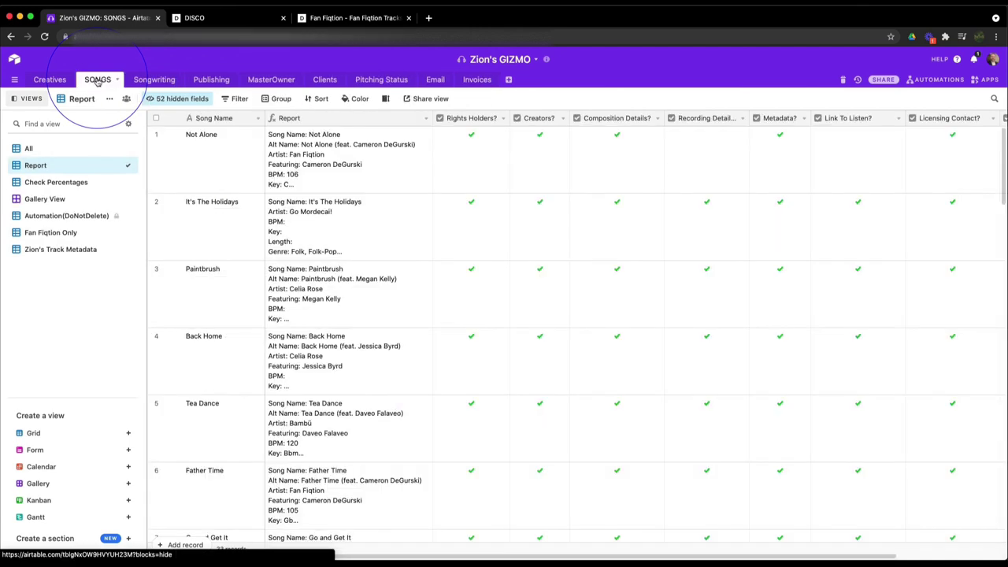